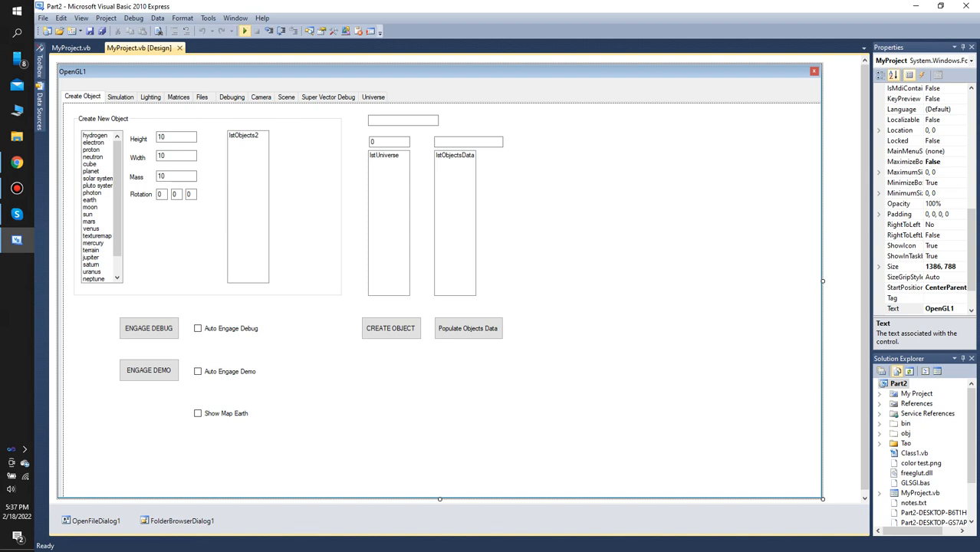
Run the Part2 project and load the drag1.png chart image on the OpenGL1 form's Files page
{"action": "left_click", "coordinate": [245, 31]}
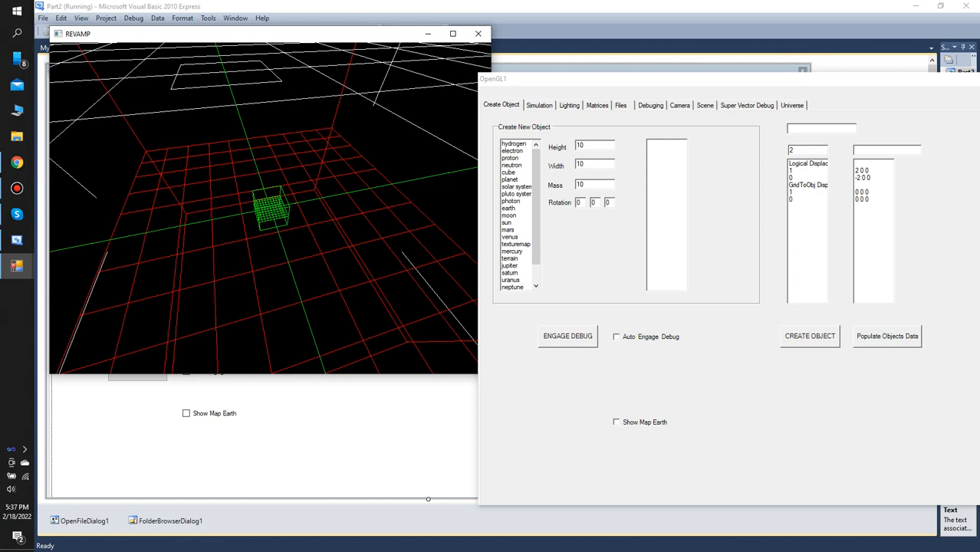
{"action": "left_click_drag", "start_coordinate": [537, 78], "coordinate": [151, 63]}
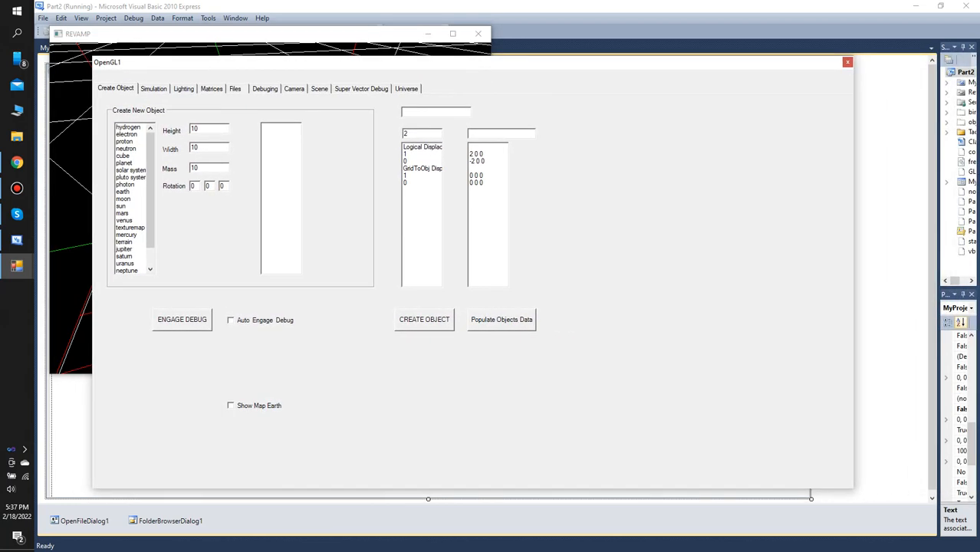
{"action": "left_click", "coordinate": [235, 89]}
{"action": "left_click", "coordinate": [379, 142]}
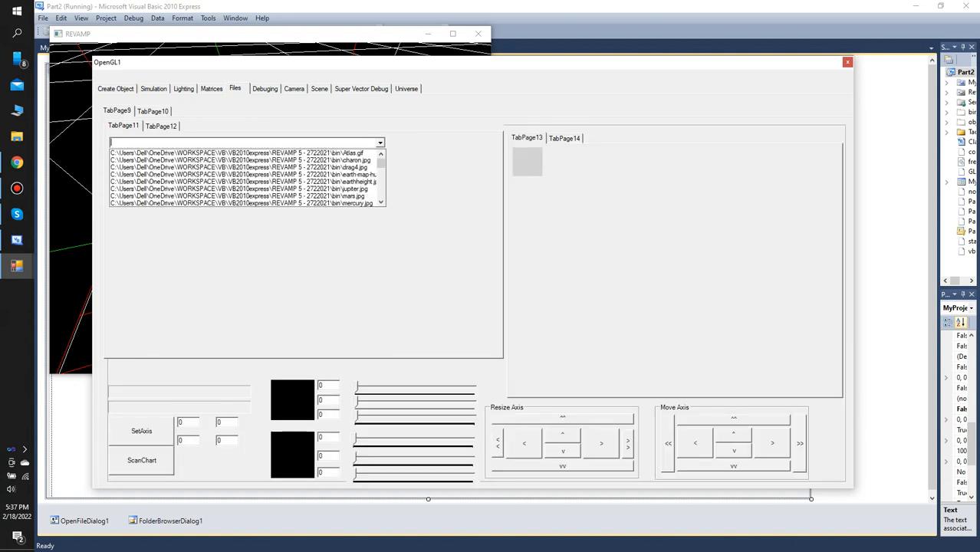
{"action": "scroll", "coordinate": [246, 182], "scroll_direction": "down", "scroll_amount": 5}
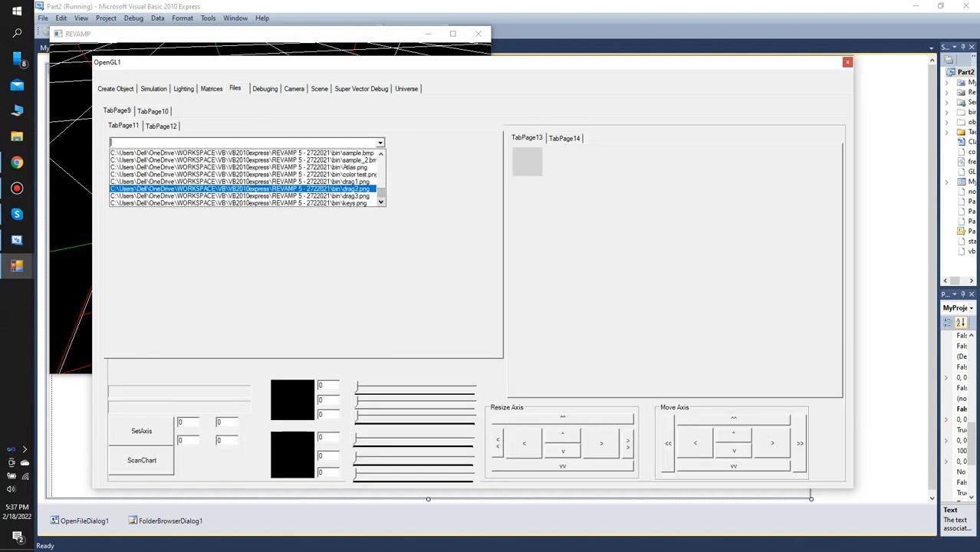
{"action": "left_click", "coordinate": [245, 180]}
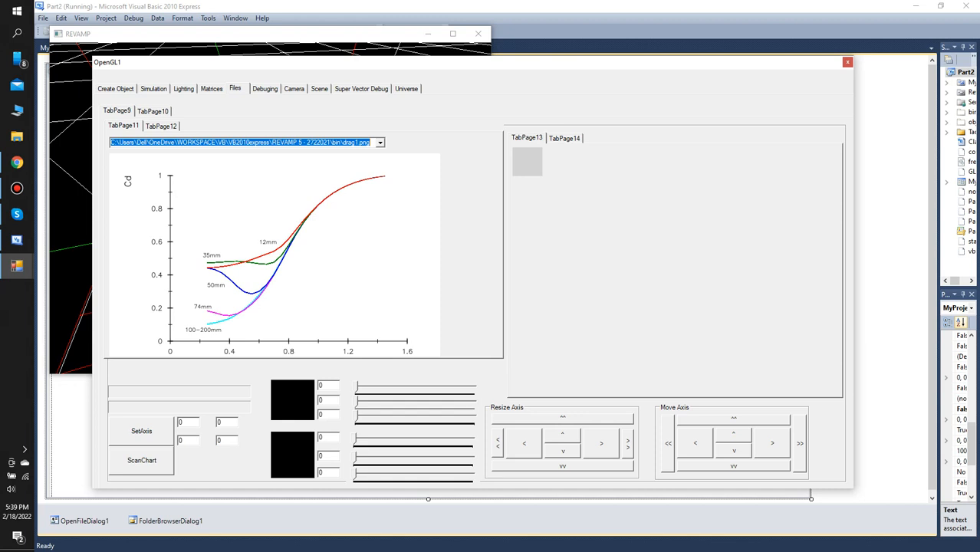
{"action": "left_click_drag", "start_coordinate": [230, 62], "coordinate": [570, 45]}
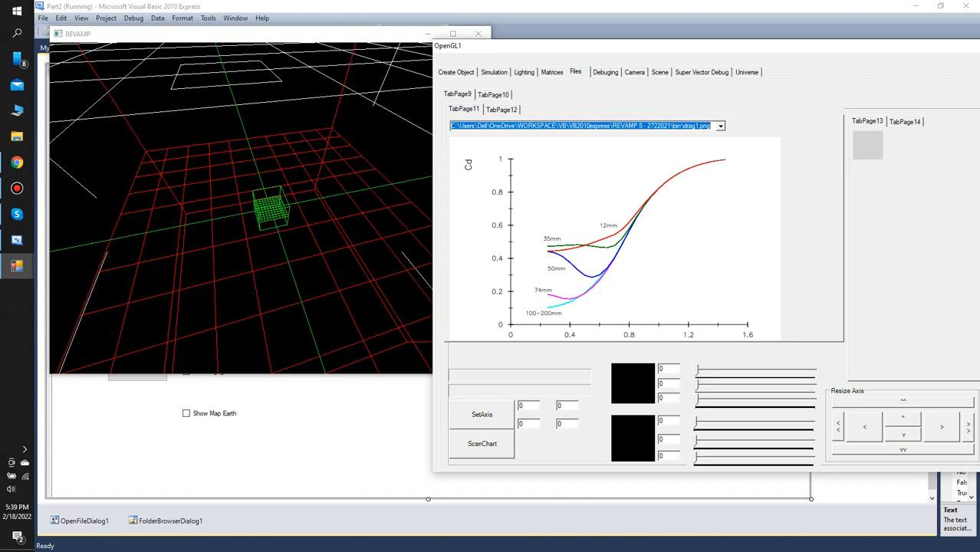
{"action": "left_click_drag", "start_coordinate": [655, 52], "coordinate": [409, 43]}
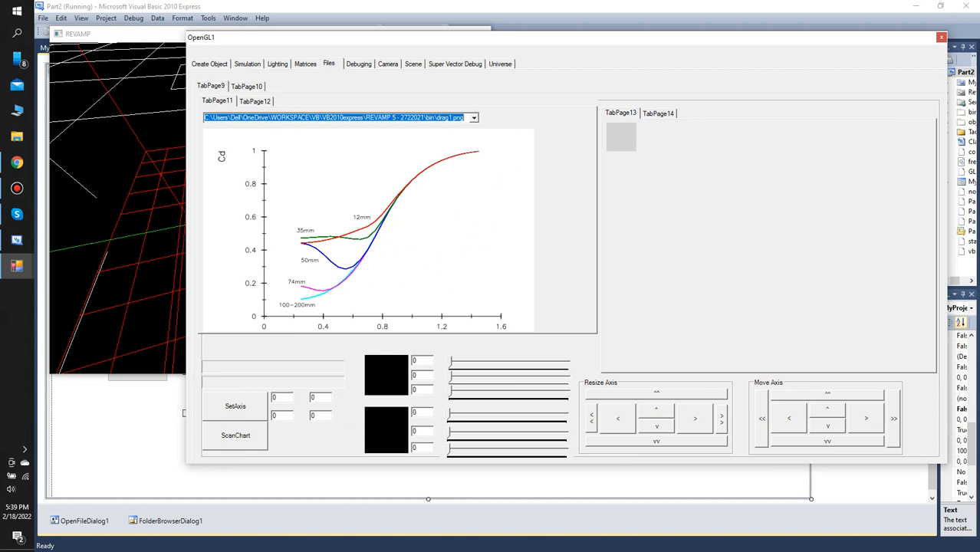
Shrink the axis frame and align its lower-left corner with the chart's origin at 0, 0
{"action": "left_click", "coordinate": [264, 315]}
{"action": "left_click", "coordinate": [617, 418]}
{"action": "left_click", "coordinate": [617, 419]}
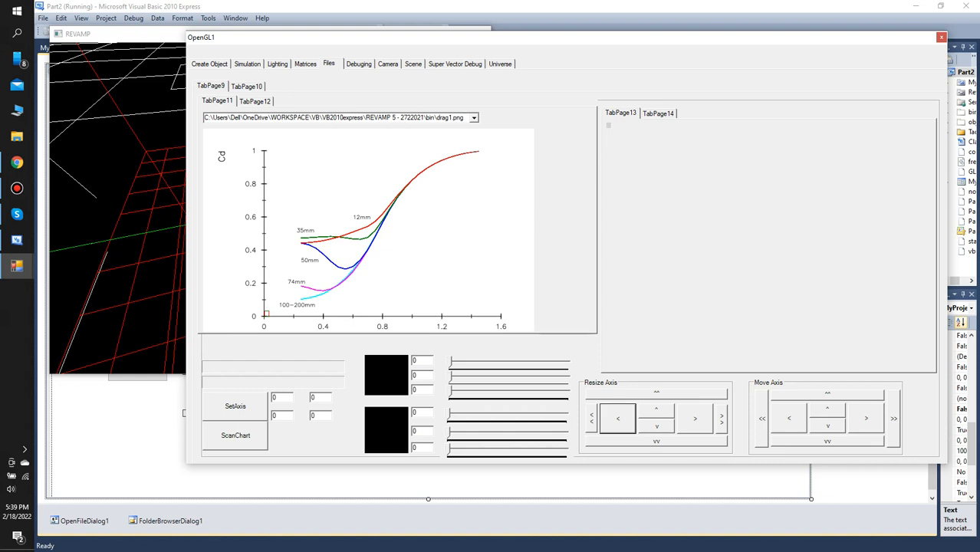
{"action": "left_click", "coordinate": [276, 297]}
{"action": "left_click", "coordinate": [266, 314]}
{"action": "left_click", "coordinate": [265, 314]}
{"action": "left_click", "coordinate": [721, 419]}
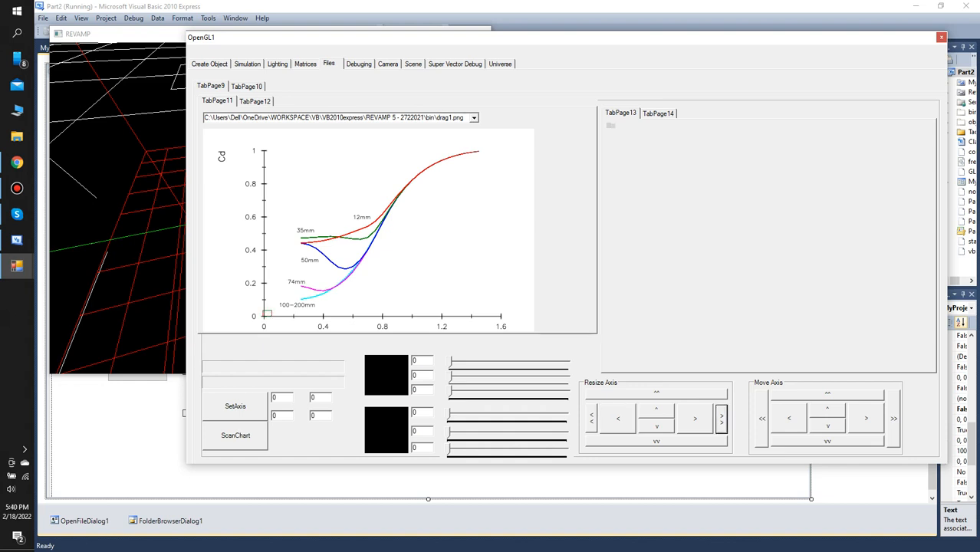
{"action": "left_click", "coordinate": [866, 419]}
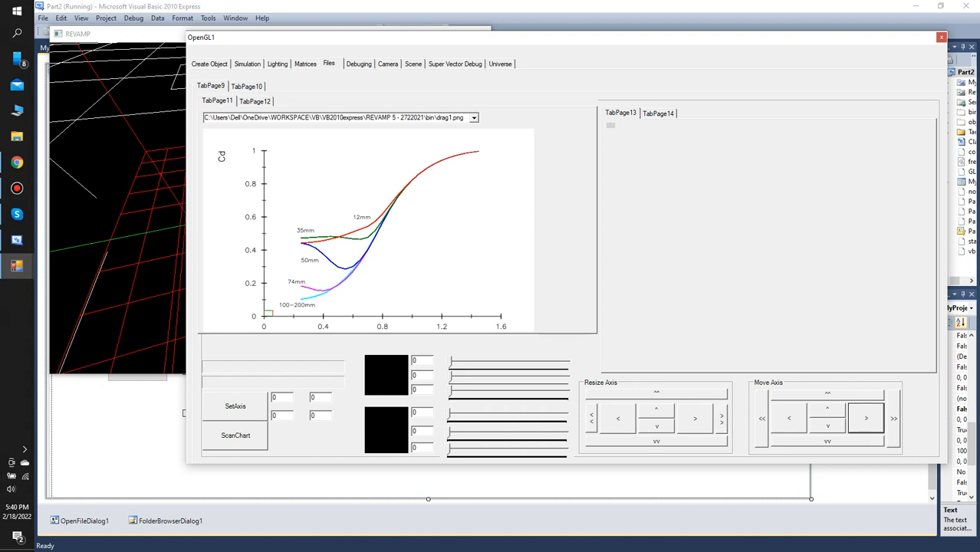
Resize the axis frame to reach 1 on the vertical axis and 1.6 on the horizontal axis
{"action": "left_click", "coordinate": [656, 393]}
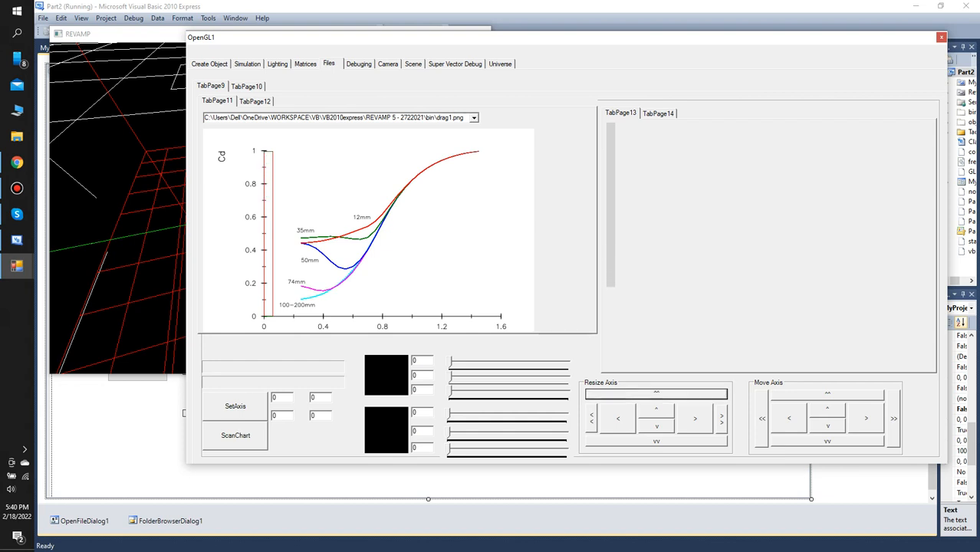
{"action": "left_click", "coordinate": [722, 419]}
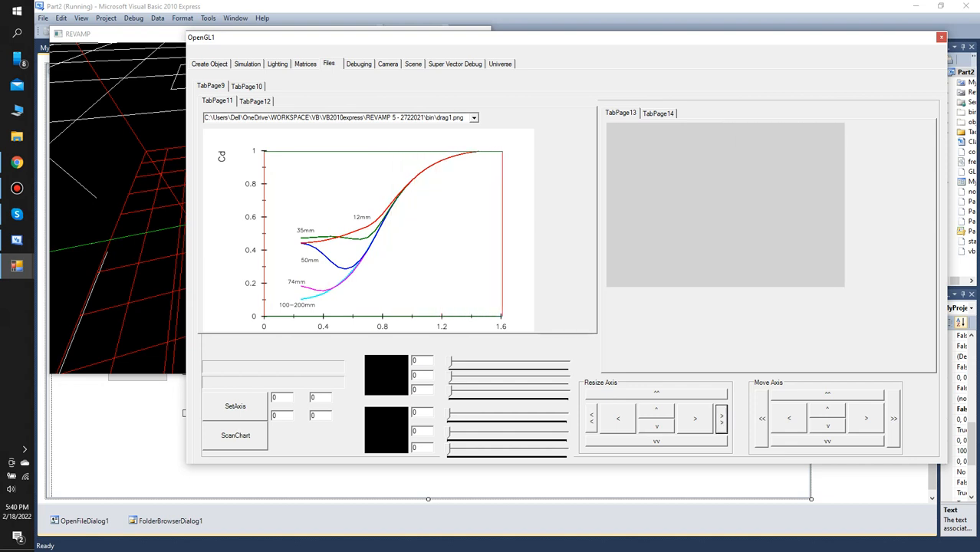
{"action": "left_click", "coordinate": [618, 418]}
{"action": "left_click", "coordinate": [618, 418]}
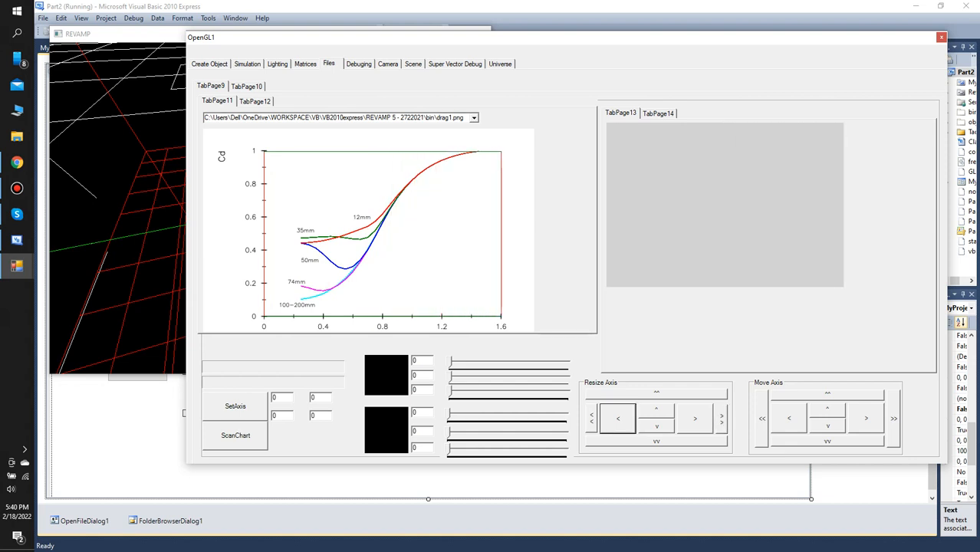
{"action": "left_click", "coordinate": [656, 410]}
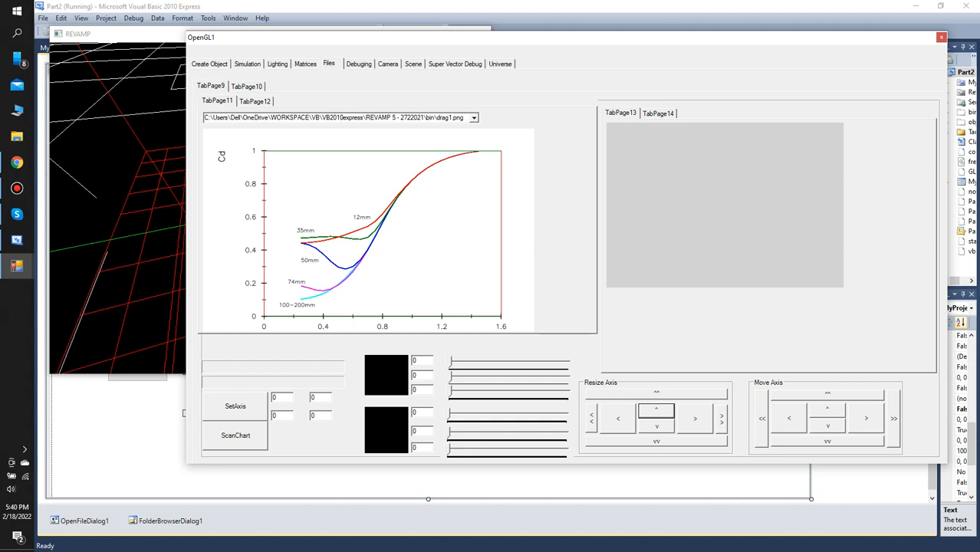
Set the chart axes as Cd with maximum 1 and Mach with maximum 1.6, and check the framed picture area
{"action": "double_click", "coordinate": [276, 397]}
{"action": "key", "text": "Tab"}
{"action": "type", "text": "1"}
{"action": "key", "text": "Tab"}
{"action": "type", "text": "Mach"}
{"action": "key", "text": "Tab"}
{"action": "type", "text": "1.6"}
{"action": "key", "text": "Tab"}
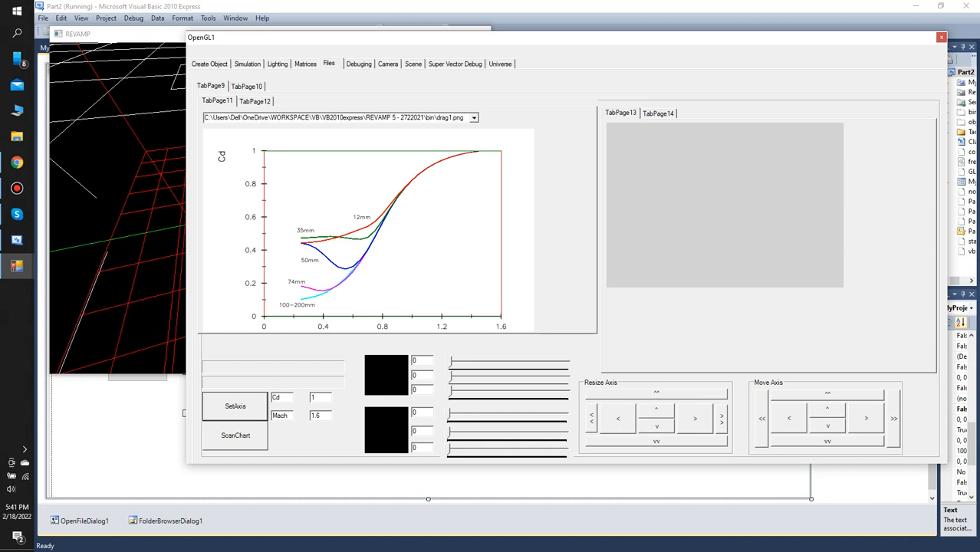
{"action": "left_click", "coordinate": [254, 101]}
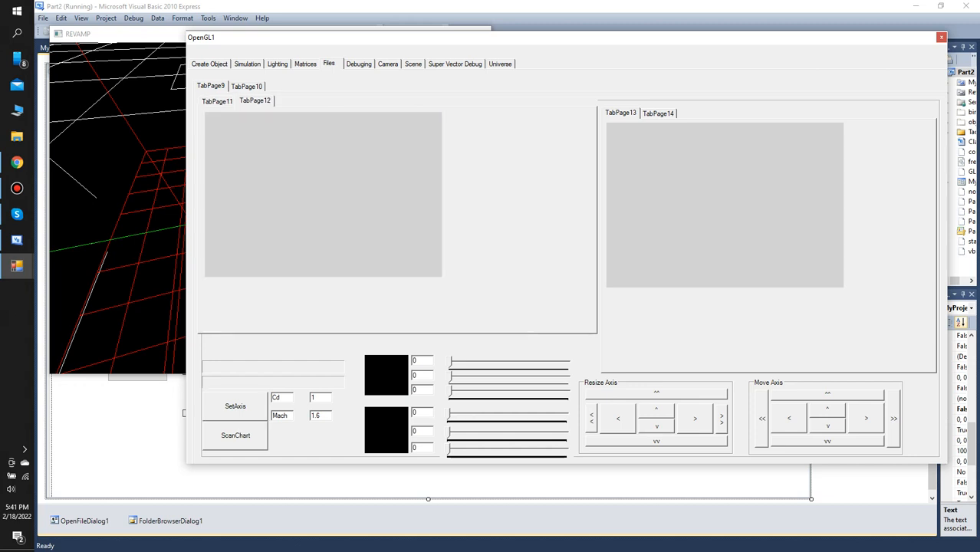
{"action": "left_click", "coordinate": [217, 101]}
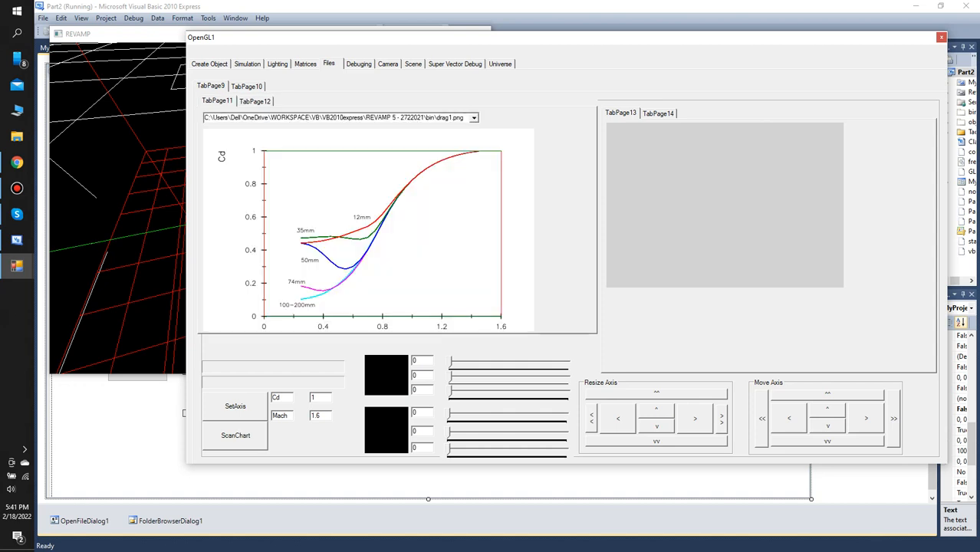
Reposition the second frame at several points over the curves and narrow it to just over half its width
{"action": "left_click", "coordinate": [280, 306]}
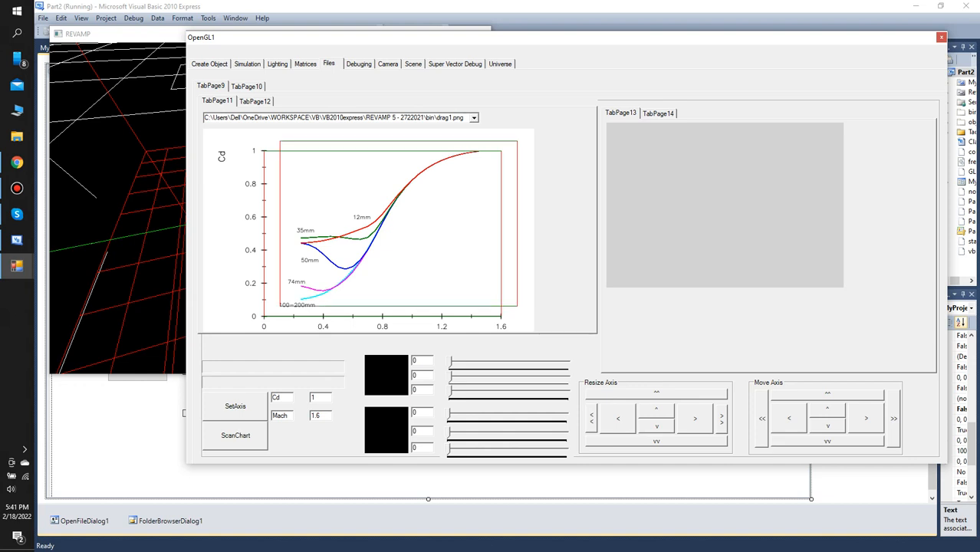
{"action": "left_click", "coordinate": [407, 268]}
{"action": "left_click", "coordinate": [351, 250]}
{"action": "left_click", "coordinate": [319, 279]}
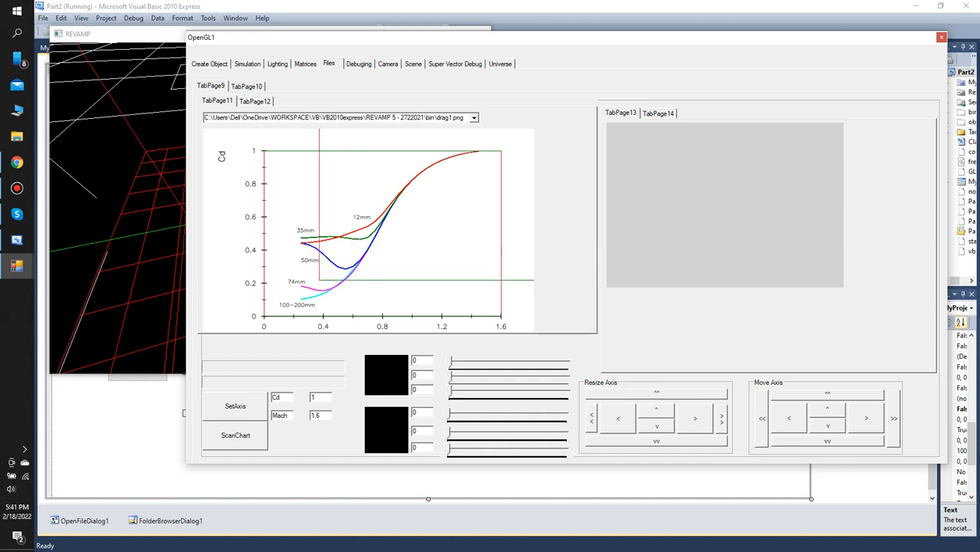
{"action": "left_click", "coordinate": [282, 301]}
{"action": "left_click", "coordinate": [272, 314]}
{"action": "left_click", "coordinate": [285, 310]}
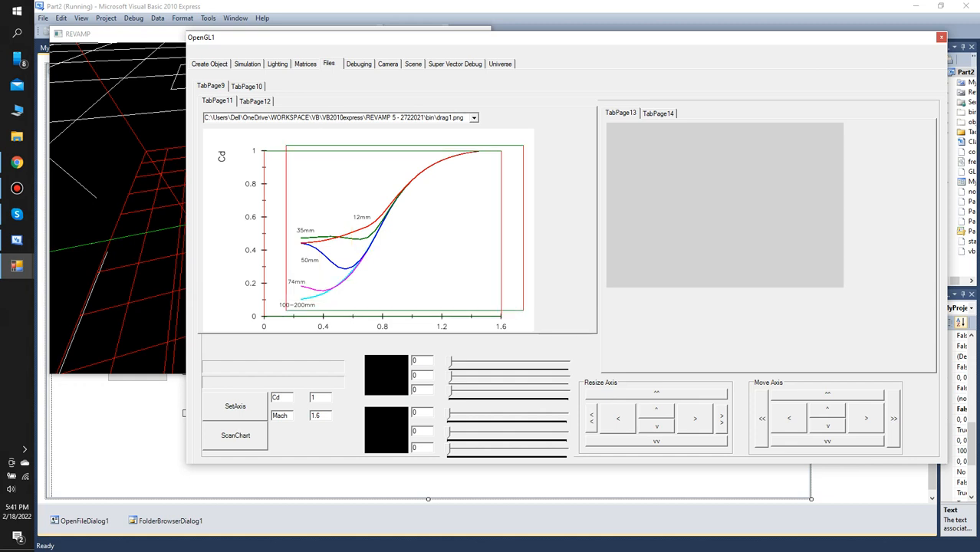
{"action": "left_click", "coordinate": [277, 310]}
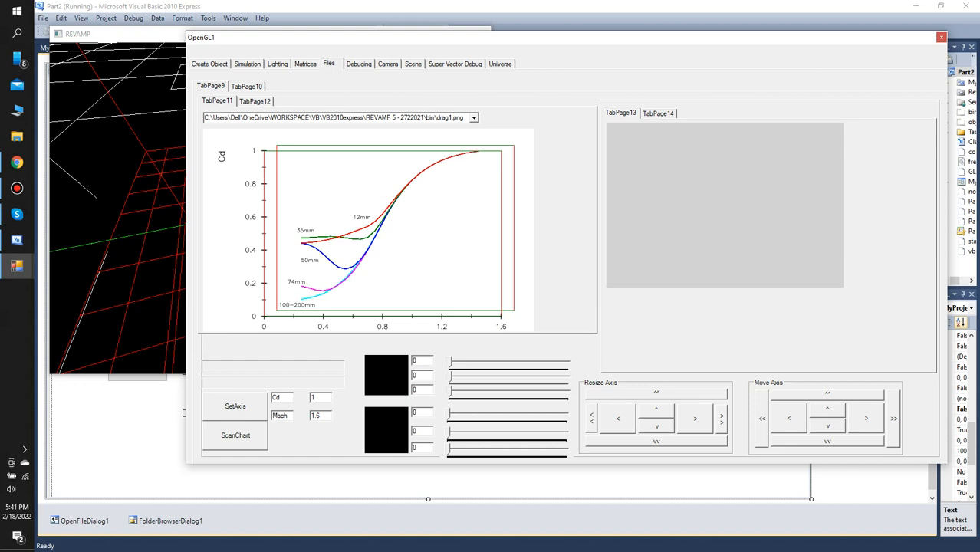
{"action": "left_click", "coordinate": [591, 419]}
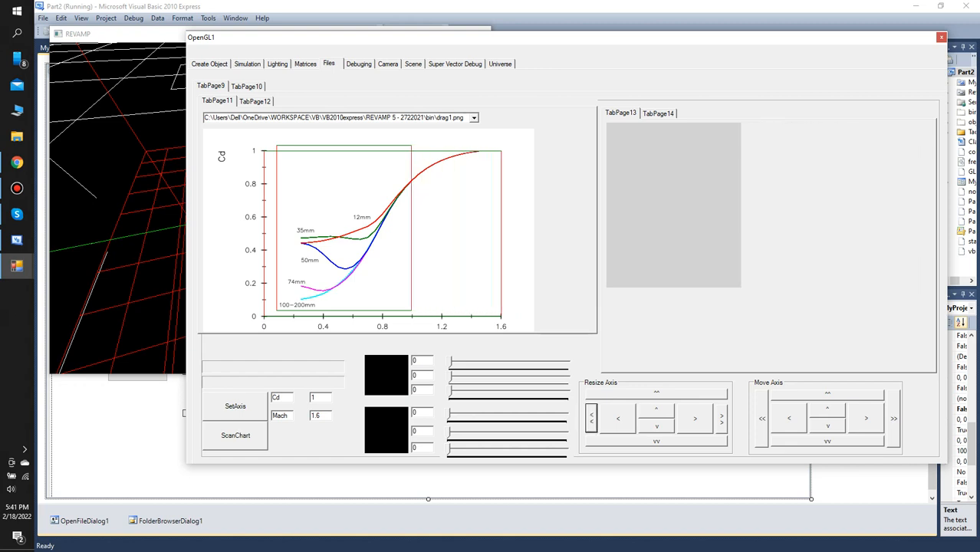
{"action": "left_click", "coordinate": [254, 101]}
{"action": "left_click", "coordinate": [217, 101]}
Place the frame's lower-left corner near Mach 0.2, Cd 0.38 and resize it to reach the curves' end and Cd 1
{"action": "left_click", "coordinate": [294, 253]}
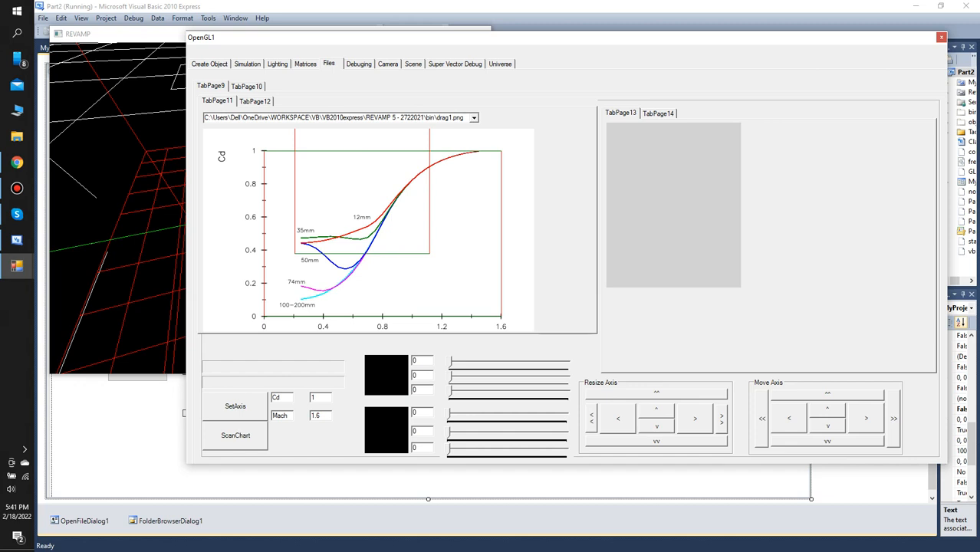
{"action": "left_click", "coordinate": [721, 419]}
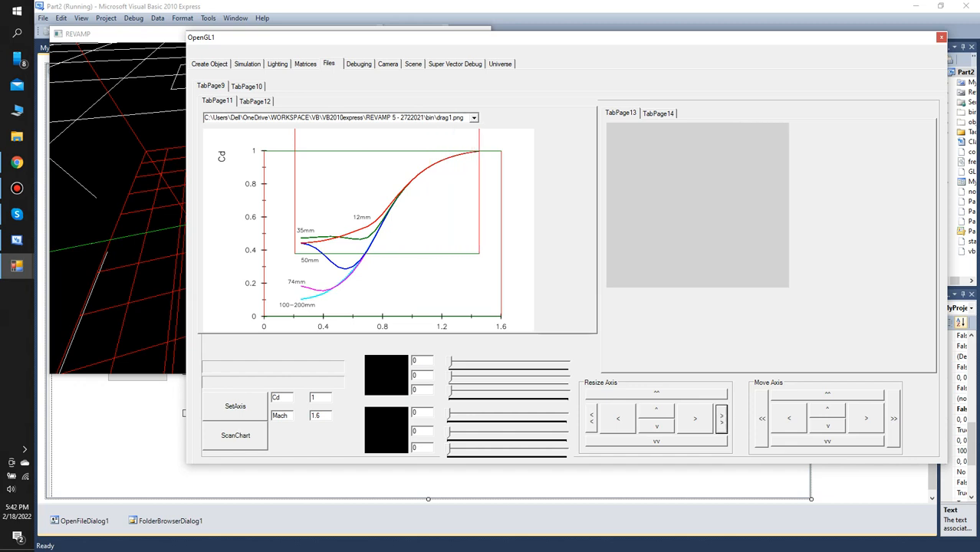
{"action": "left_click", "coordinate": [720, 418]}
{"action": "left_click", "coordinate": [656, 441]}
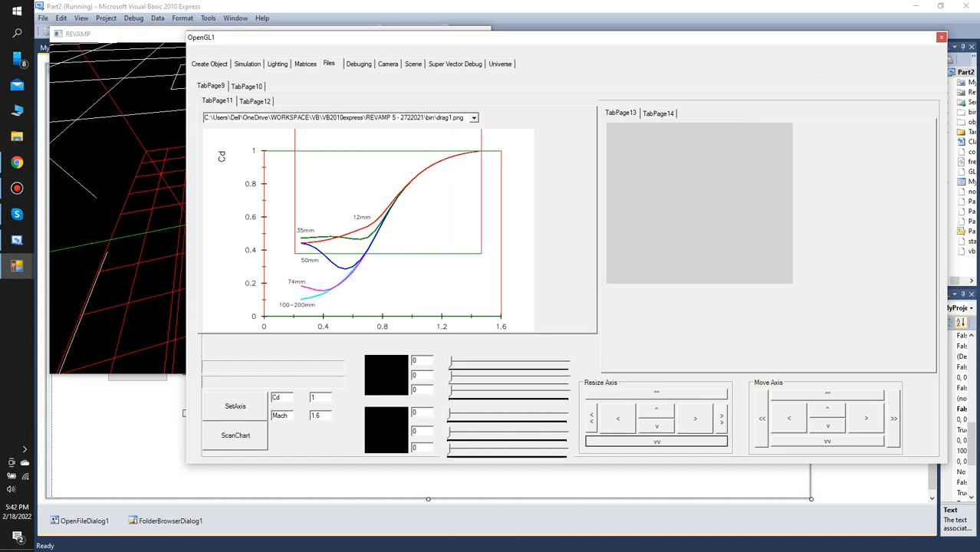
{"action": "left_click", "coordinate": [656, 441]}
{"action": "left_click", "coordinate": [656, 442]}
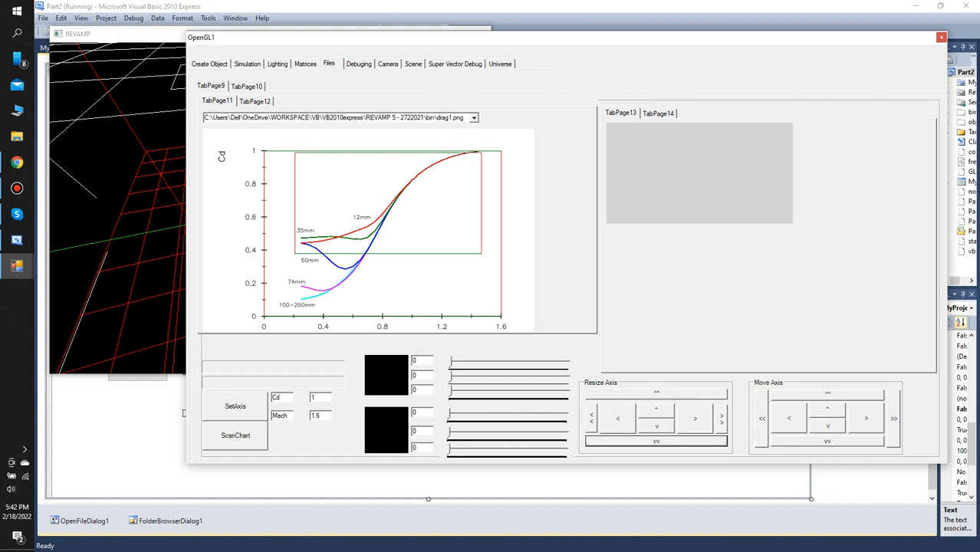
{"action": "left_click", "coordinate": [656, 410]}
{"action": "left_click", "coordinate": [657, 411]}
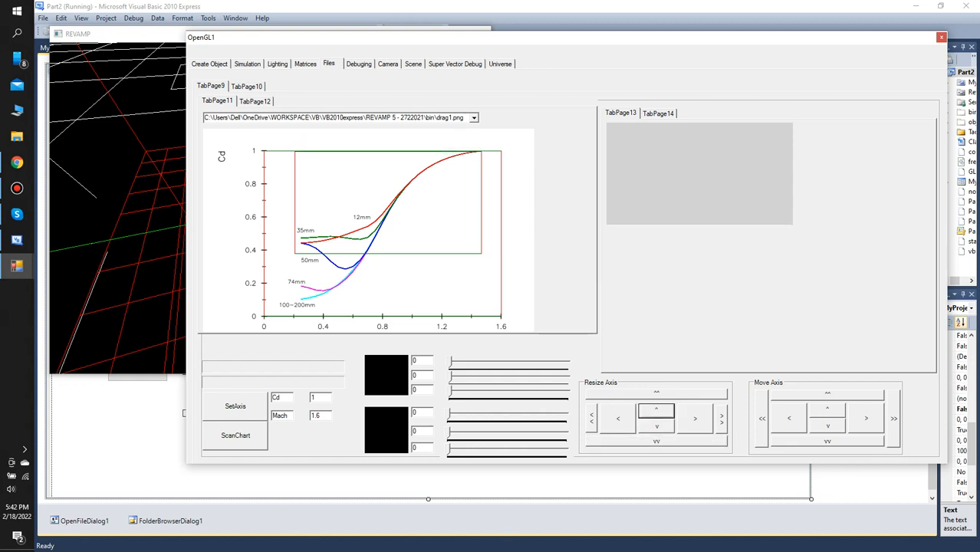
{"action": "left_click", "coordinate": [656, 411]}
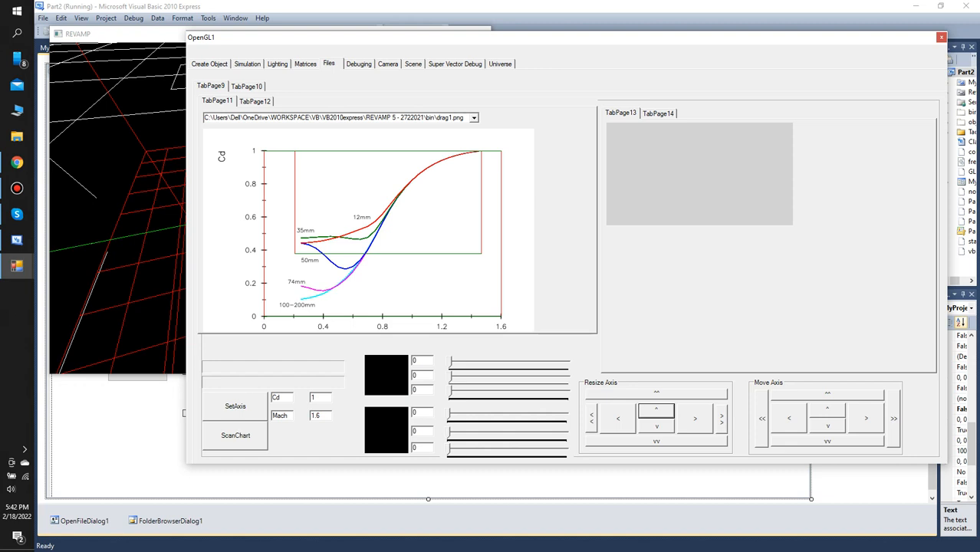
Place the frame's corner at the bend of the 12mm curve and inspect the sampled pixel's RGB values in the Axis list
{"action": "left_click", "coordinate": [368, 228]}
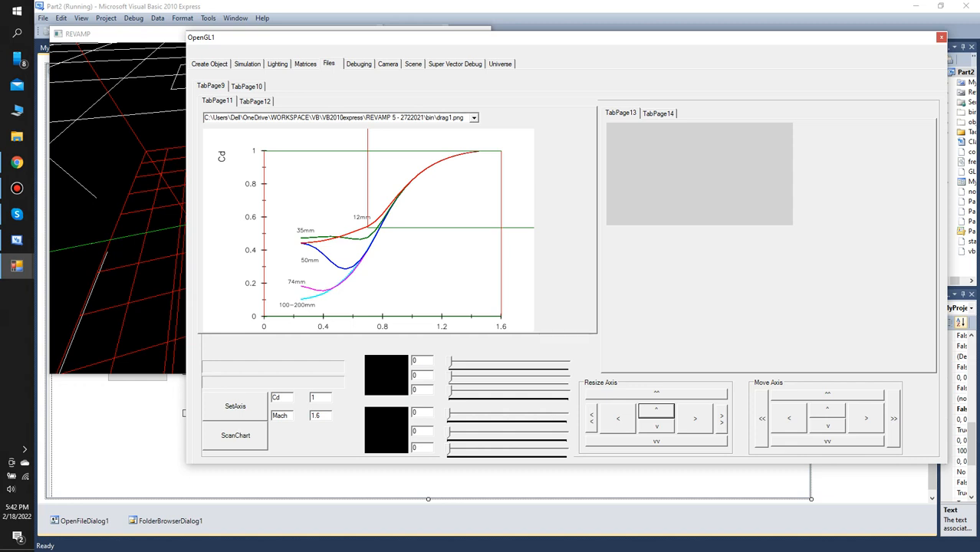
{"action": "left_click", "coordinate": [658, 114]}
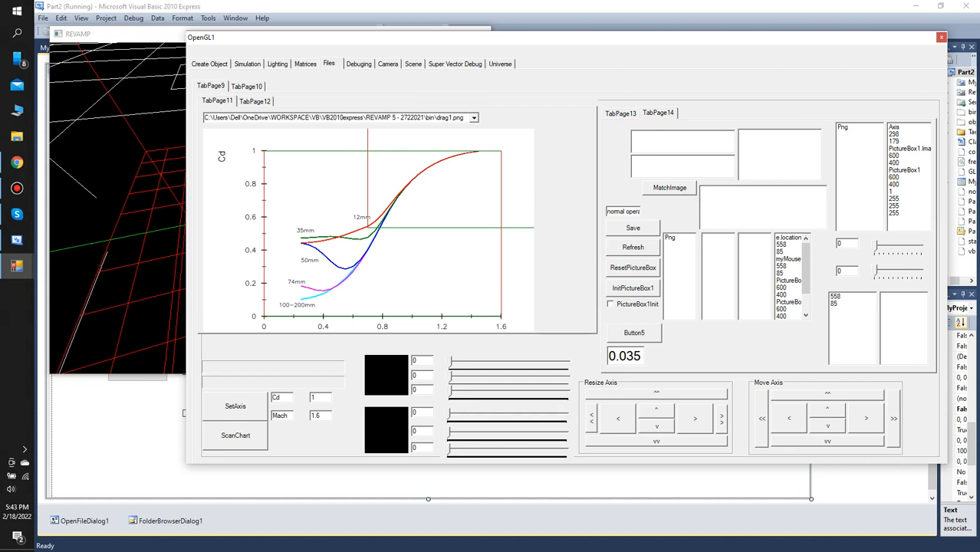
{"action": "left_click", "coordinate": [908, 198]}
{"action": "left_click", "coordinate": [908, 205]}
{"action": "left_click", "coordinate": [908, 213]}
{"action": "left_click", "coordinate": [907, 205]}
{"action": "left_click", "coordinate": [907, 198]}
{"action": "left_click", "coordinate": [907, 205]}
{"action": "left_click", "coordinate": [907, 213]}
{"action": "left_click", "coordinate": [908, 205]}
{"action": "left_click", "coordinate": [908, 198]}
{"action": "left_click", "coordinate": [907, 205]}
{"action": "left_click", "coordinate": [907, 213]}
{"action": "left_click", "coordinate": [907, 198]}
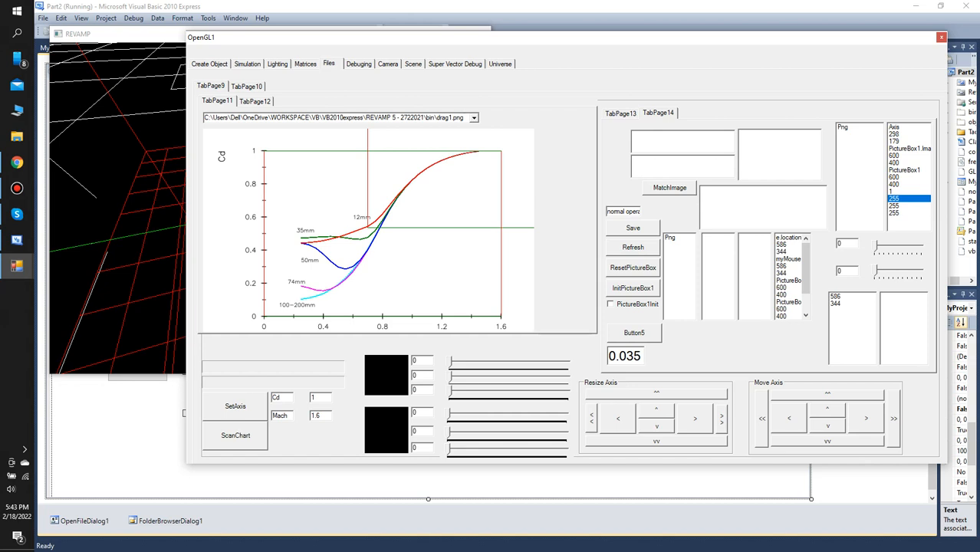
Nudge the frame up two pixels onto the 12mm curve and inspect the sampled pixel's RGB values
{"action": "left_click", "coordinate": [827, 410]}
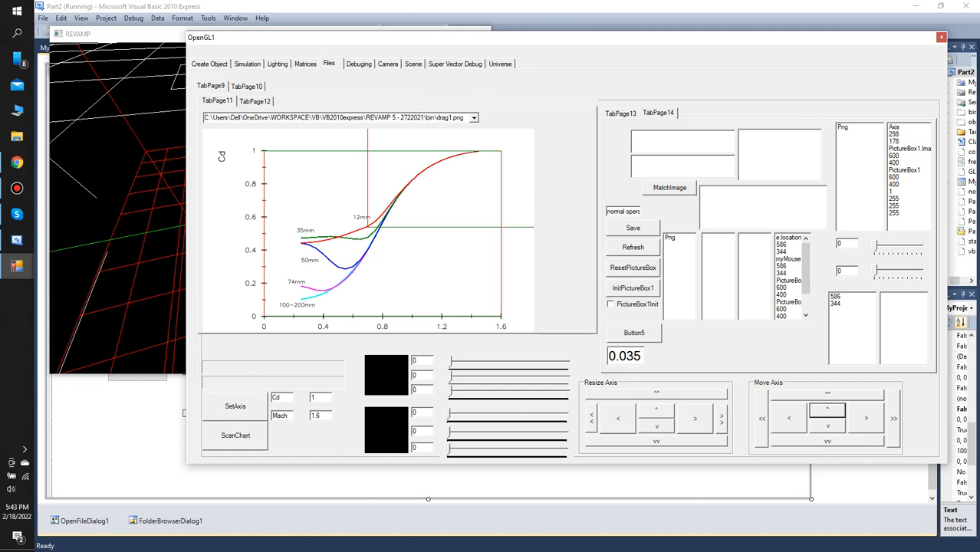
{"action": "left_click", "coordinate": [827, 411]}
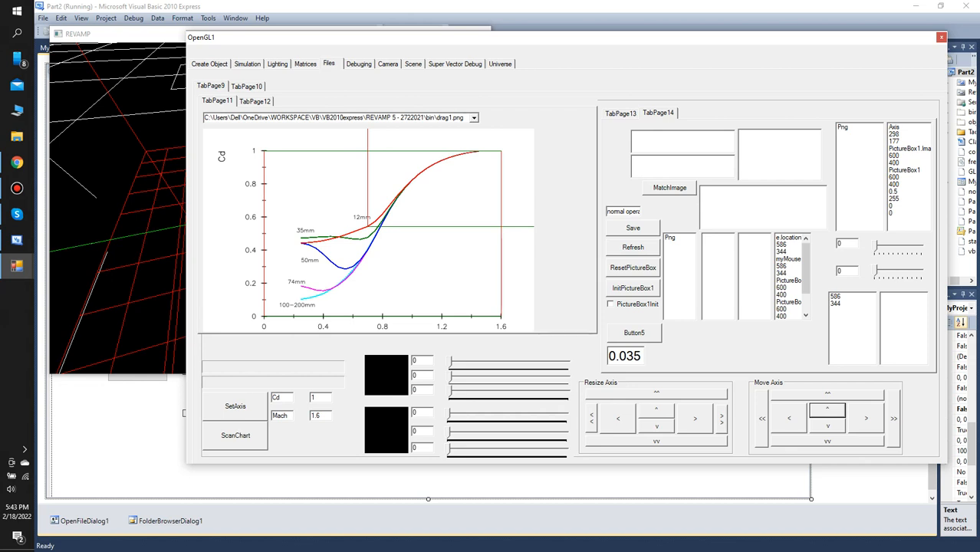
{"action": "left_click", "coordinate": [908, 213]}
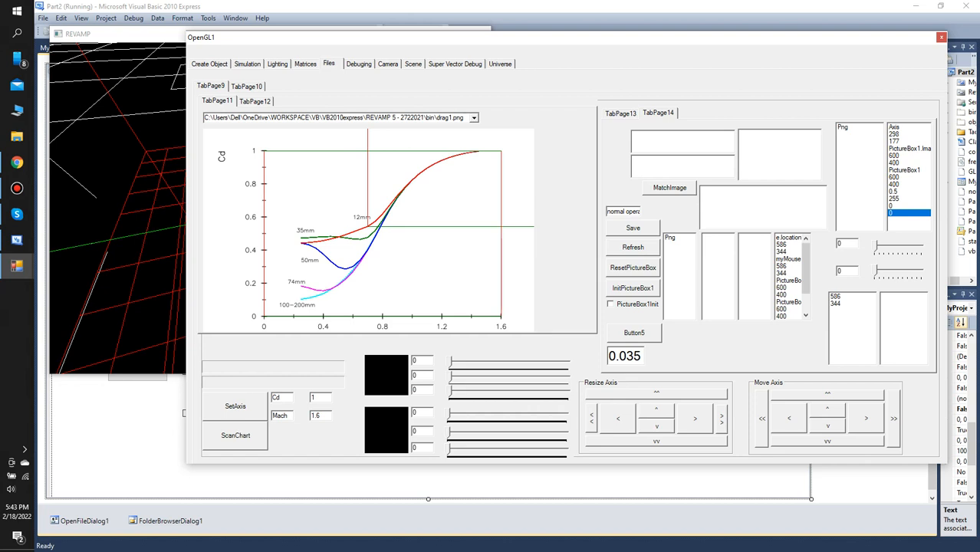
{"action": "left_click", "coordinate": [908, 199]}
{"action": "left_click", "coordinate": [908, 206]}
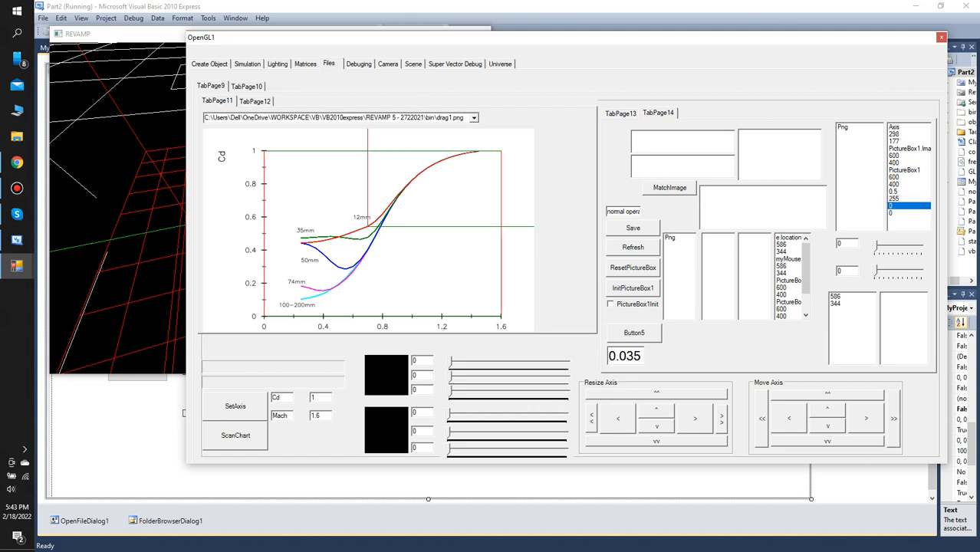
Nudge the frame one pixel left and one pixel down at the 12mm curve's bend and inspect the sampled pixel's RGB values
{"action": "left_click", "coordinate": [908, 213]}
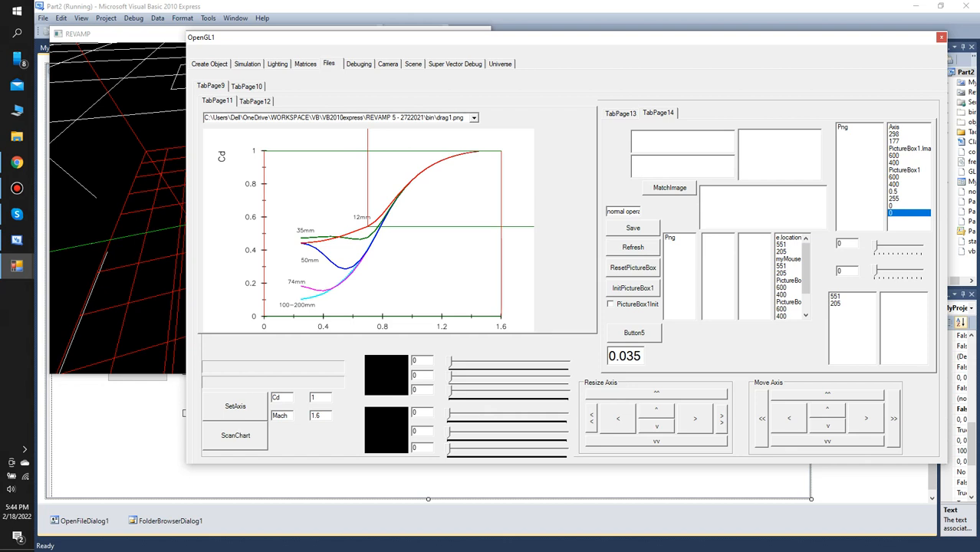
{"action": "left_click", "coordinate": [789, 418]}
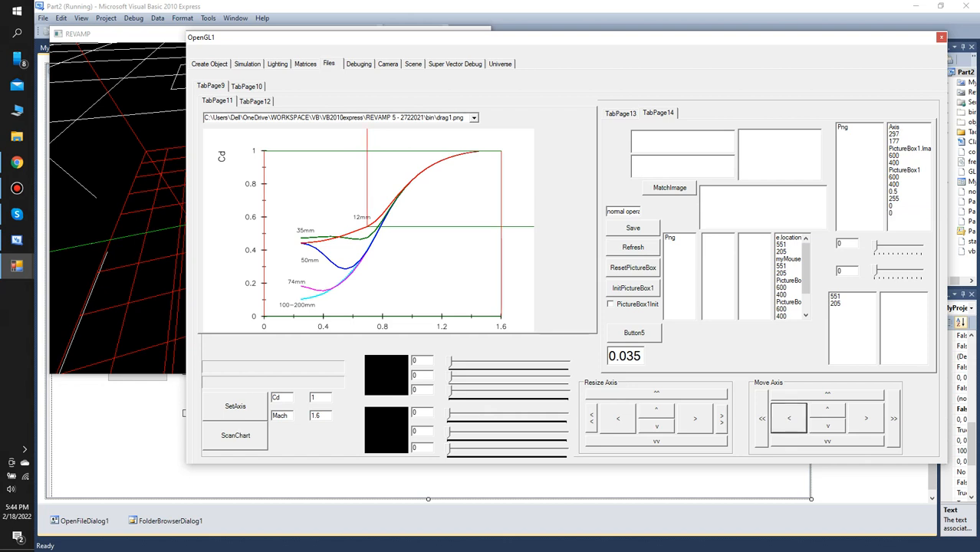
{"action": "left_click", "coordinate": [827, 425]}
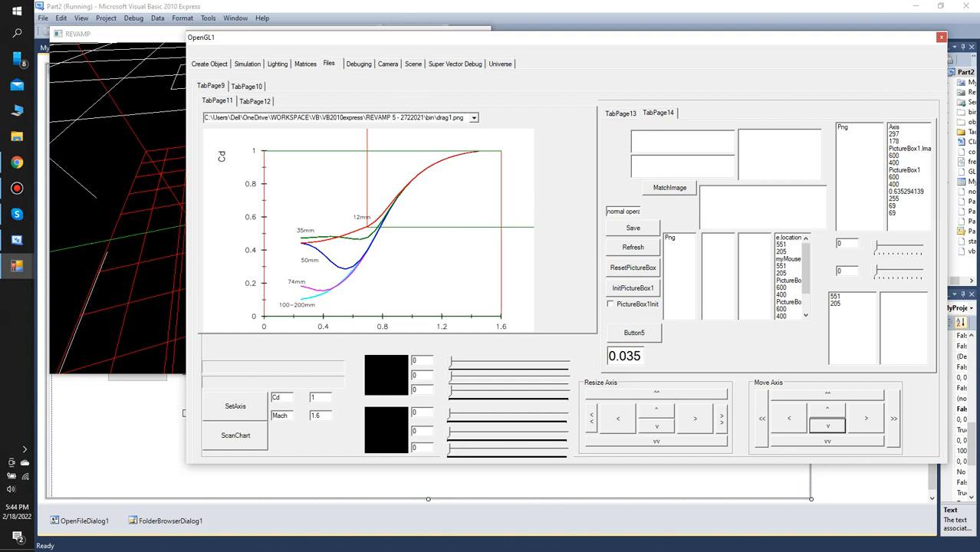
{"action": "left_click", "coordinate": [908, 198]}
{"action": "left_click", "coordinate": [908, 205]}
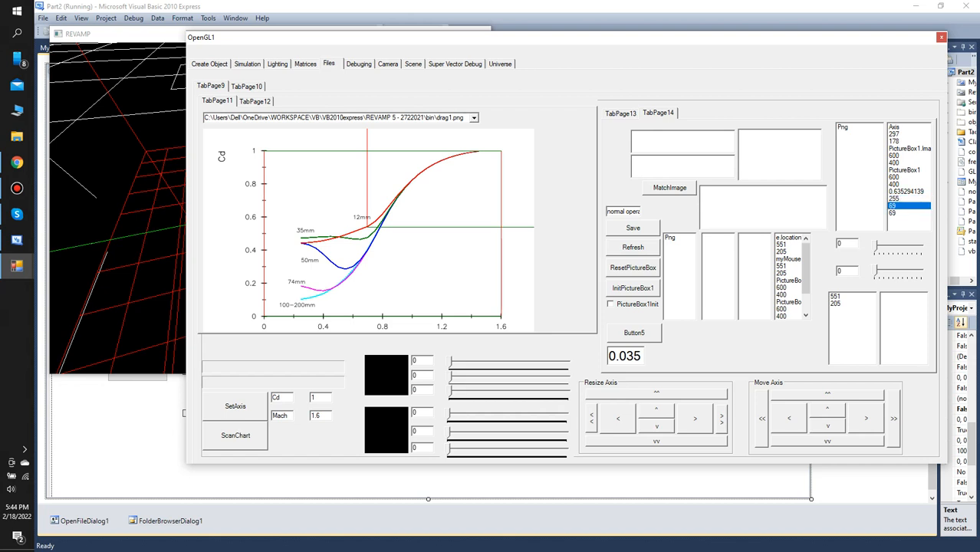
{"action": "left_click", "coordinate": [907, 213]}
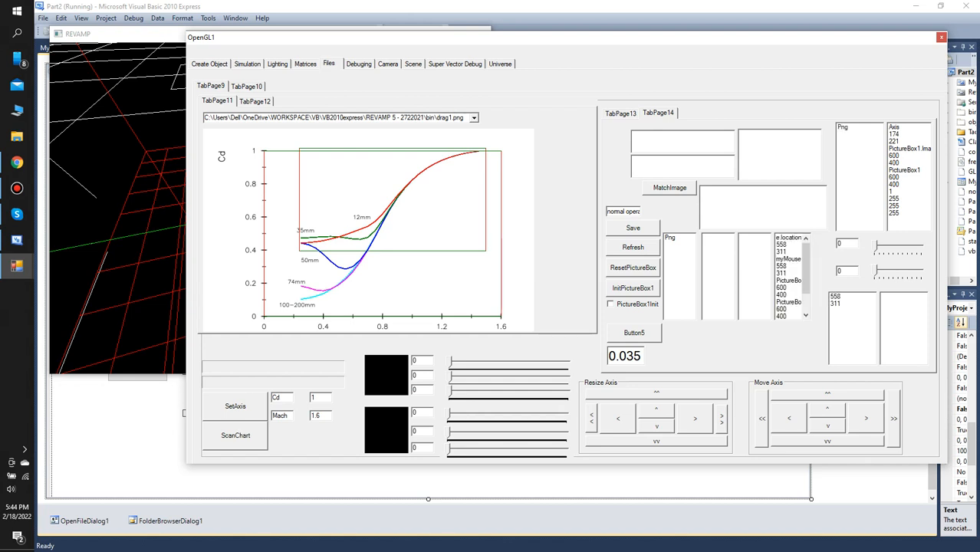
Reduce the second frame's height until its upper edge meets the Cd 1 line
{"action": "left_click", "coordinate": [656, 427]}
{"action": "left_click", "coordinate": [657, 427]}
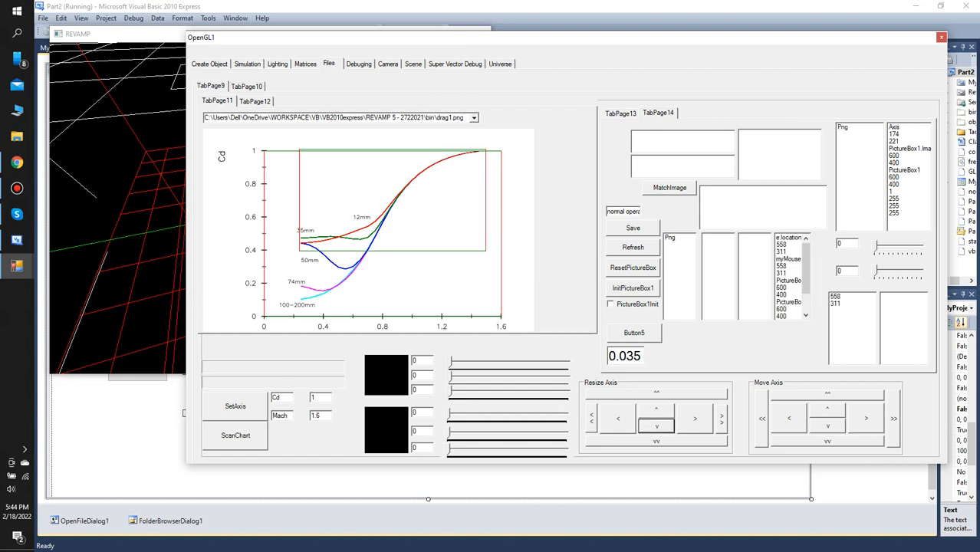
{"action": "left_click", "coordinate": [657, 426]}
{"action": "left_click", "coordinate": [657, 426]}
{"action": "left_click", "coordinate": [656, 426]}
Set the scan colour range to upper RGB 255, 128, 124 and lower RGB 137, 0, 0, and scan the framed chart area
{"action": "left_click_drag", "start_coordinate": [450, 362], "coordinate": [571, 362]}
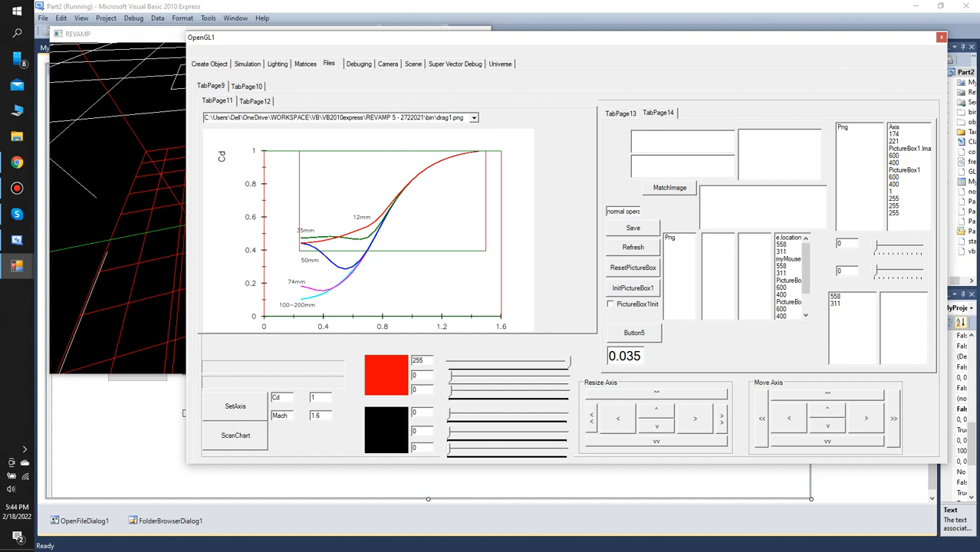
{"action": "left_click_drag", "start_coordinate": [451, 413], "coordinate": [512, 412]}
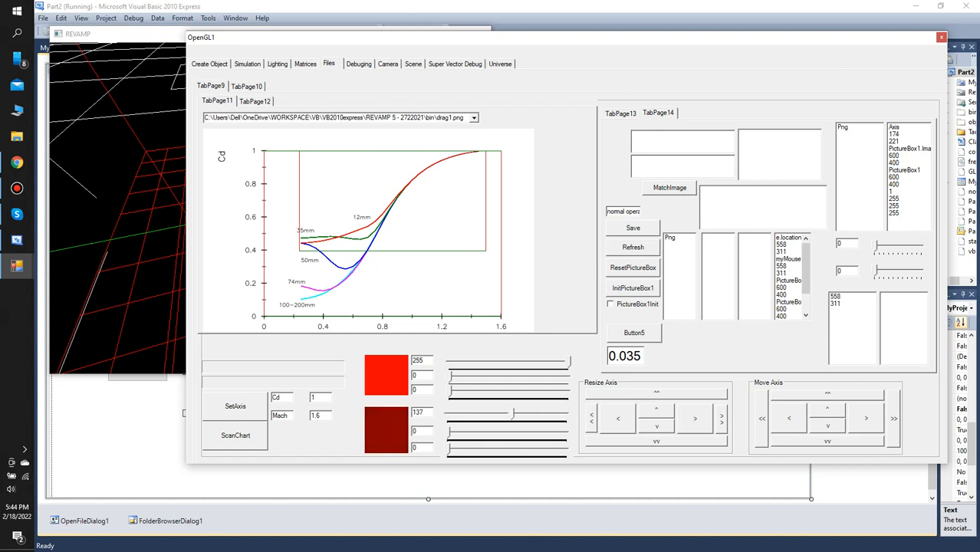
{"action": "left_click_drag", "start_coordinate": [451, 376], "coordinate": [509, 376]}
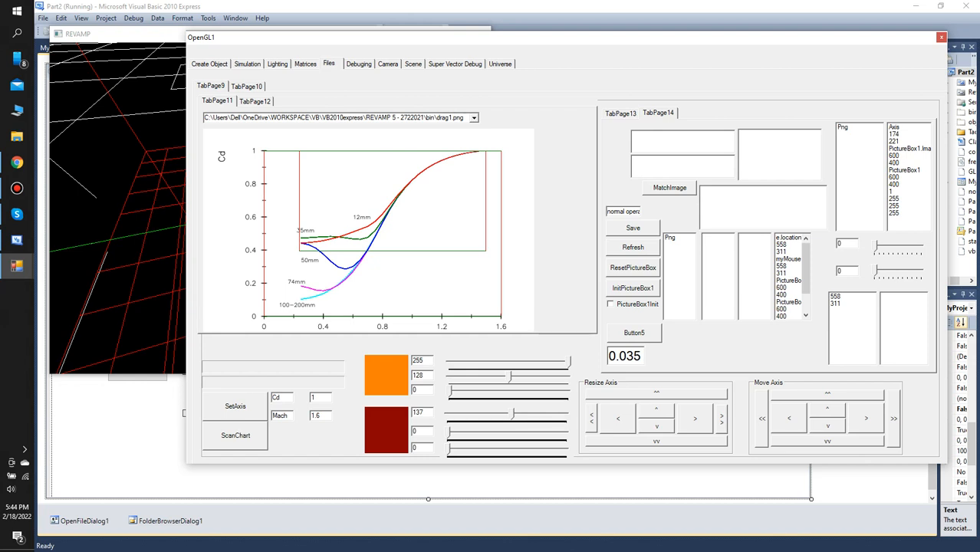
{"action": "left_click_drag", "start_coordinate": [451, 389], "coordinate": [509, 390]}
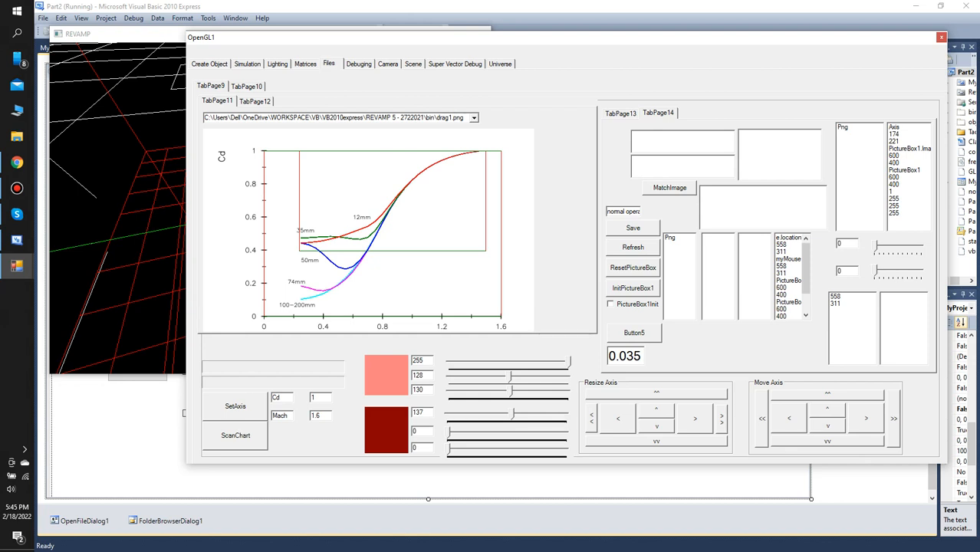
{"action": "left_click_drag", "start_coordinate": [510, 391], "coordinate": [508, 390]}
{"action": "left_click", "coordinate": [235, 434]}
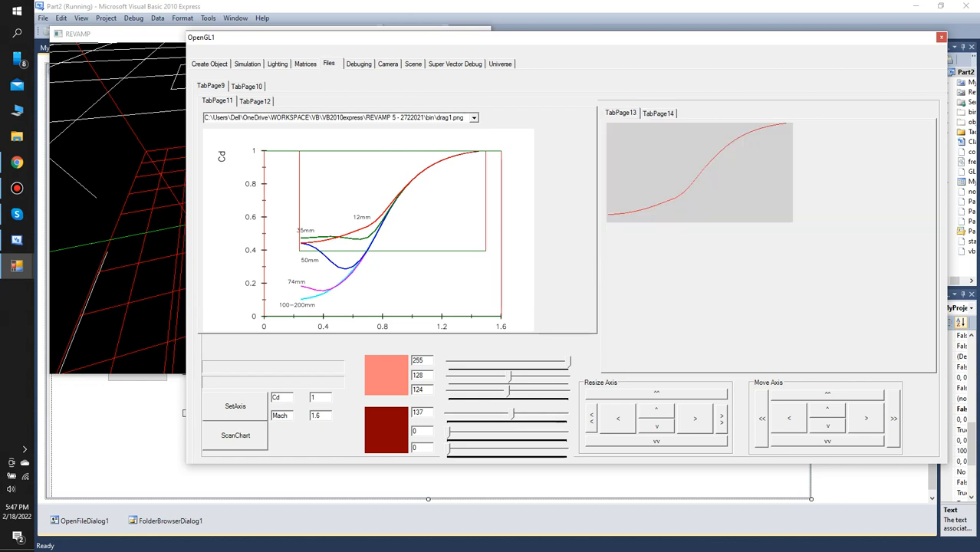
Compare the full-axis plot of the extracted red curve with the original 12mm curve in the chart image
{"action": "left_click", "coordinate": [254, 101]}
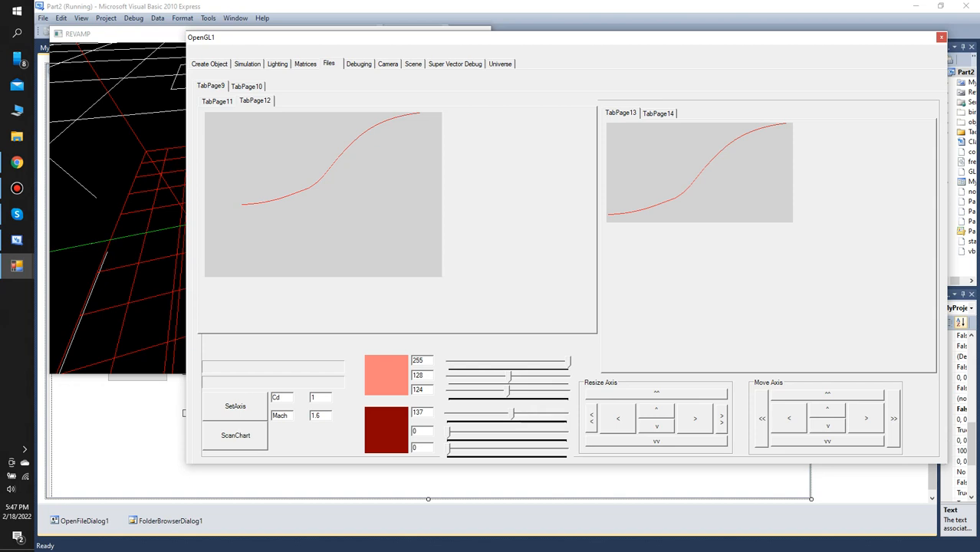
{"action": "left_click", "coordinate": [217, 101]}
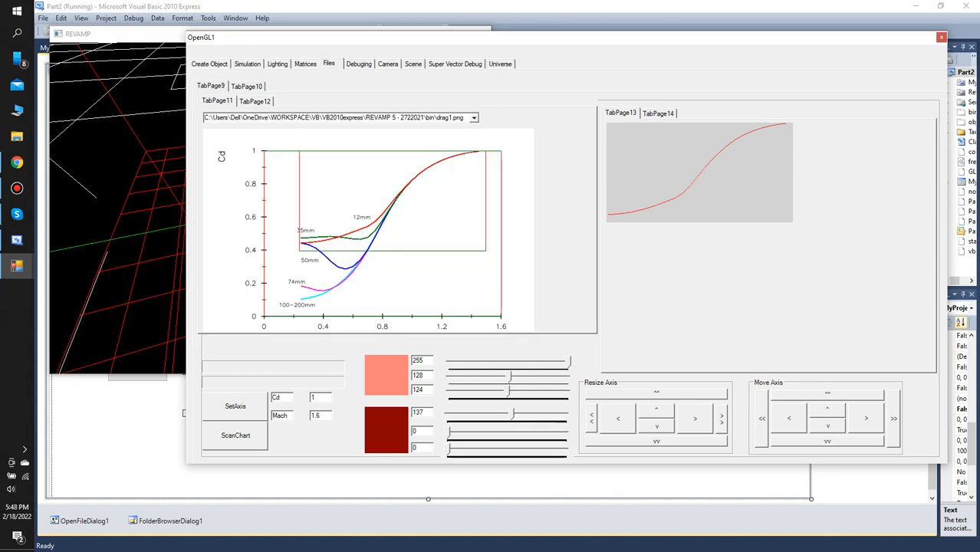
{"action": "left_click", "coordinate": [255, 101]}
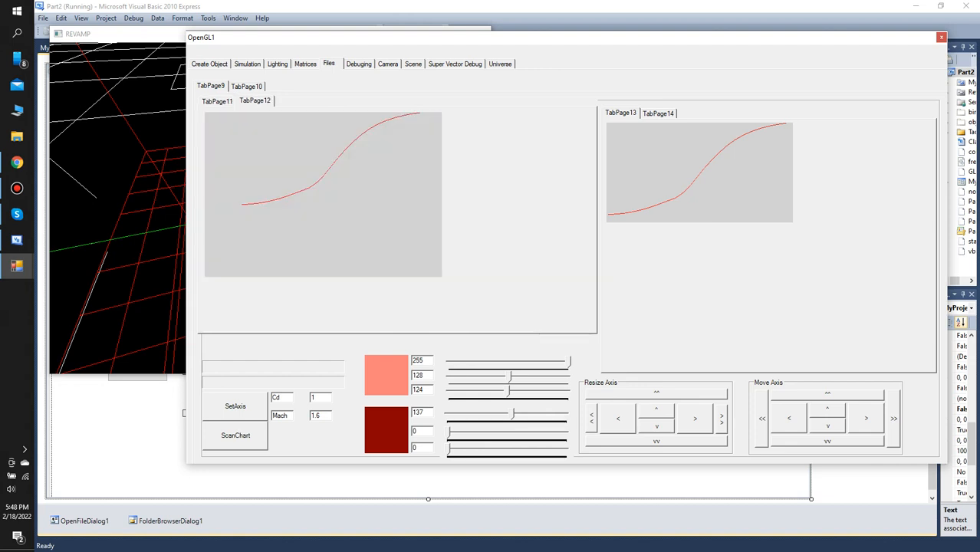
{"action": "left_click", "coordinate": [217, 101]}
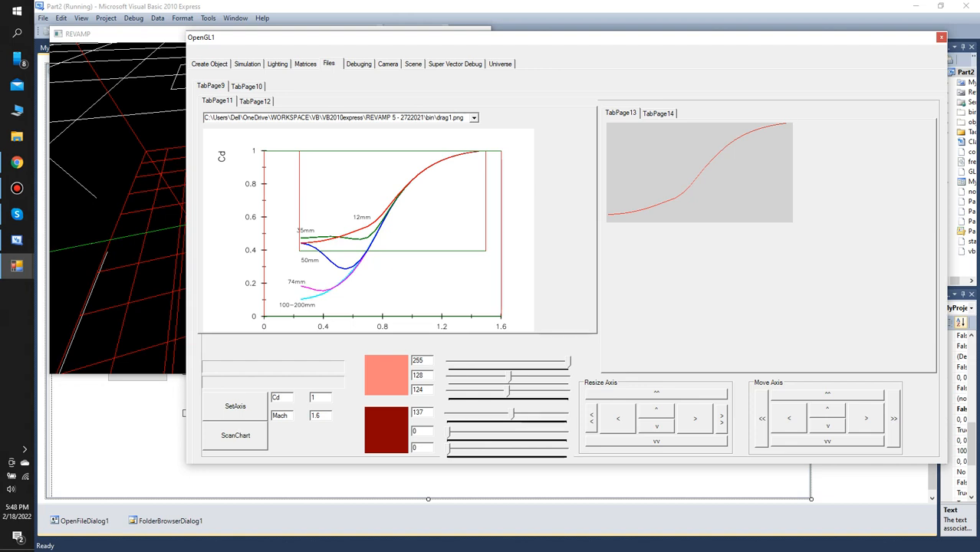
{"action": "left_click", "coordinate": [254, 101]}
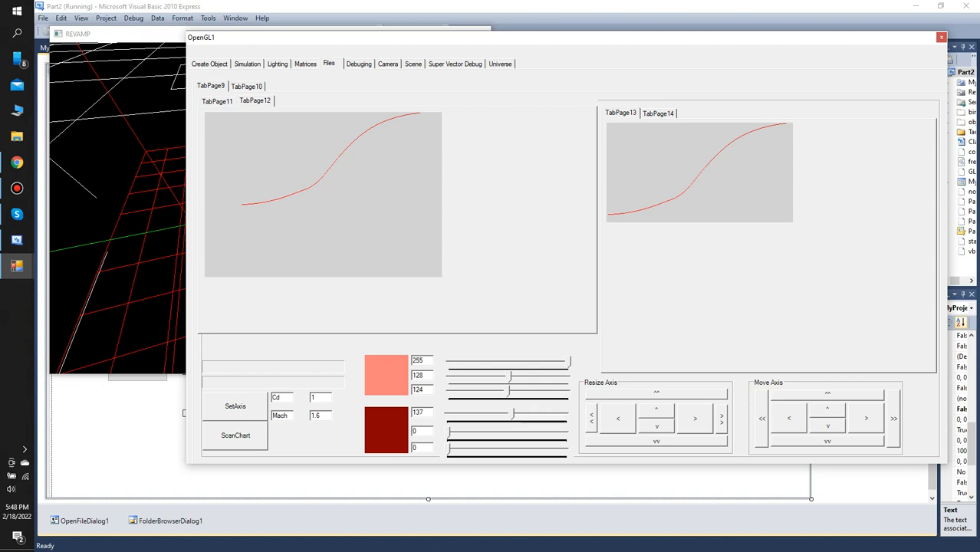
{"action": "left_click", "coordinate": [217, 101]}
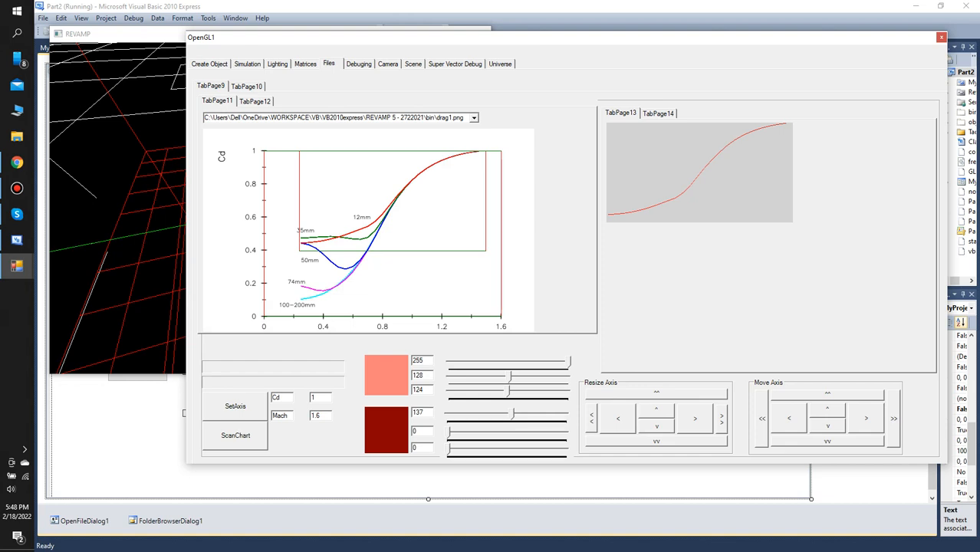
{"action": "left_click", "coordinate": [255, 101]}
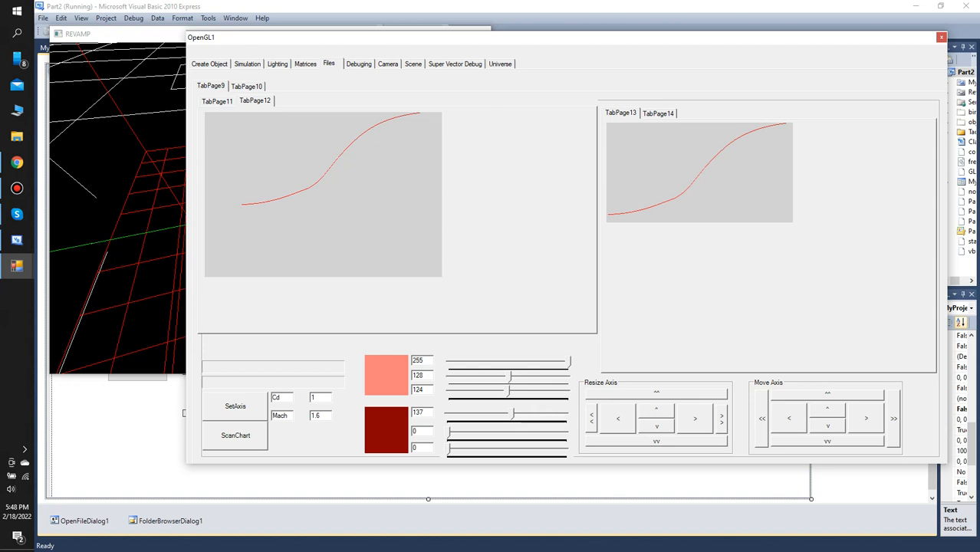
{"action": "left_click", "coordinate": [217, 101]}
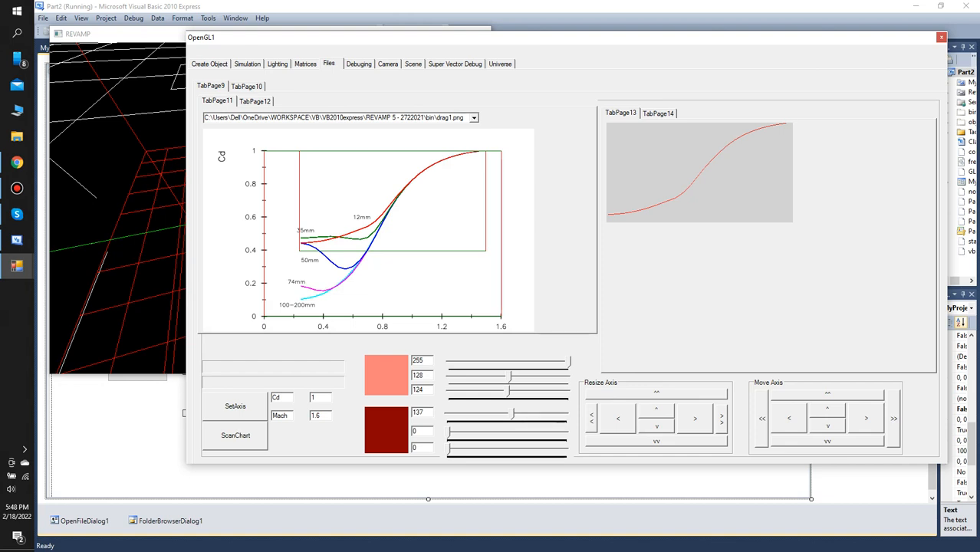
{"action": "left_click", "coordinate": [254, 101]}
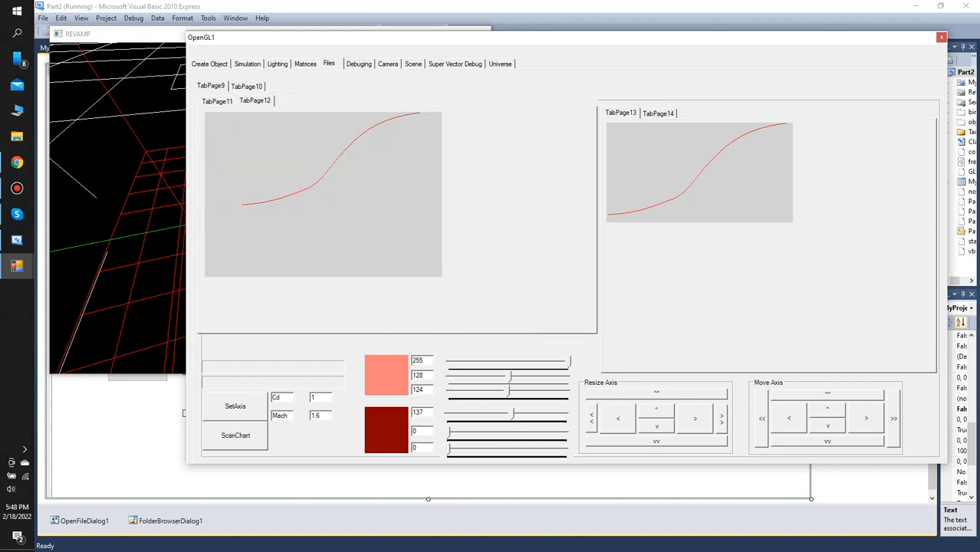
{"action": "left_click", "coordinate": [217, 101]}
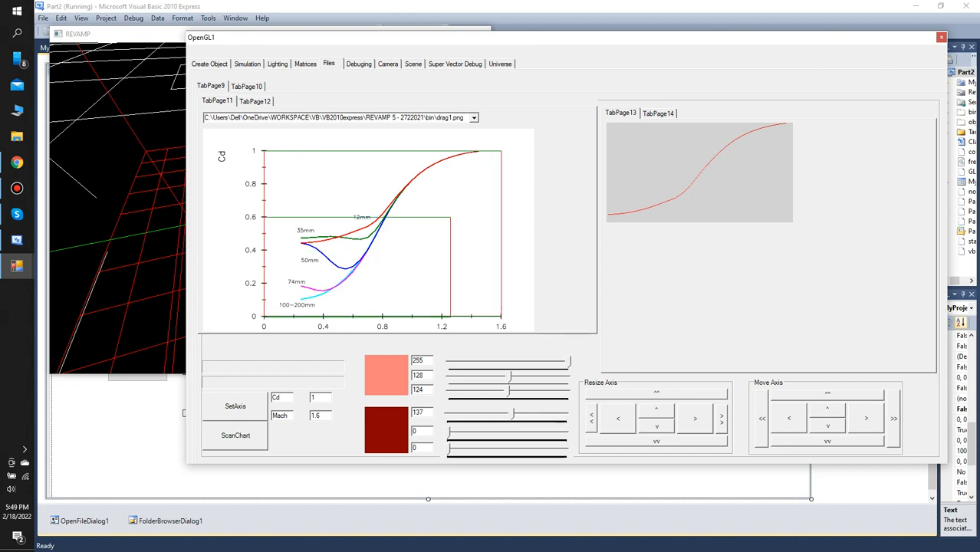
Place the frame's lower-left corner on the 100-200mm curve near Mach 0.3, Cd 0.1, nudge it by single pixels and inspect the sampled red value
{"action": "left_click", "coordinate": [827, 425]}
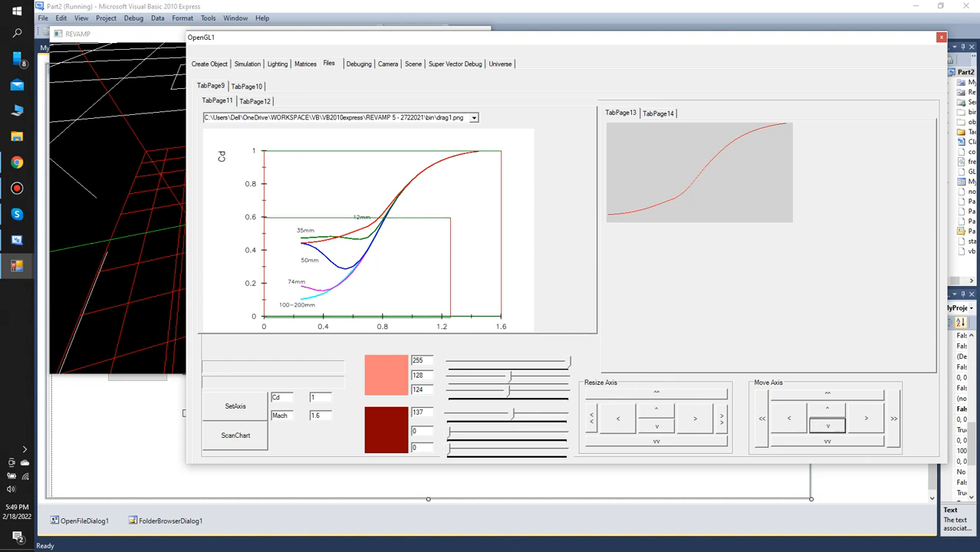
{"action": "left_click", "coordinate": [310, 298]}
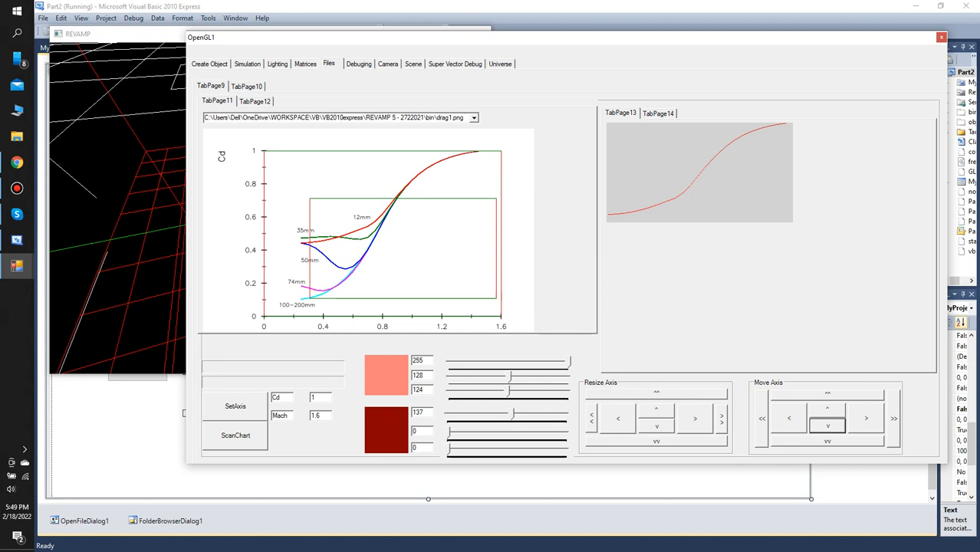
{"action": "left_click", "coordinate": [658, 113]}
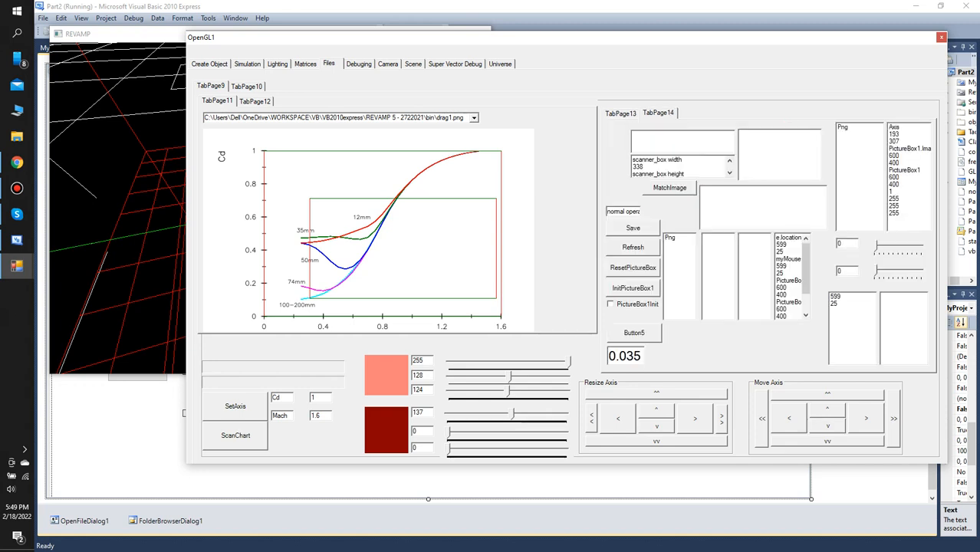
{"action": "left_click", "coordinate": [827, 410]}
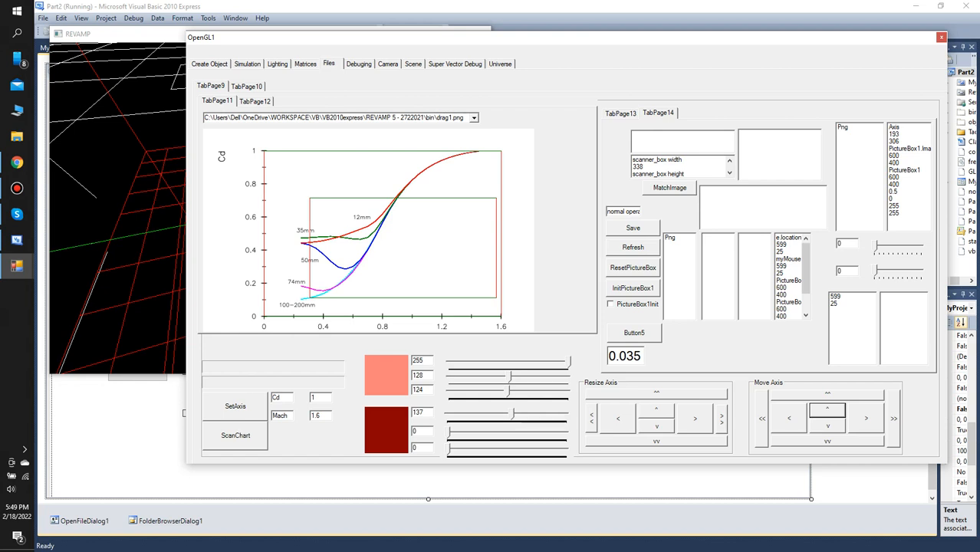
{"action": "left_click", "coordinate": [788, 419]}
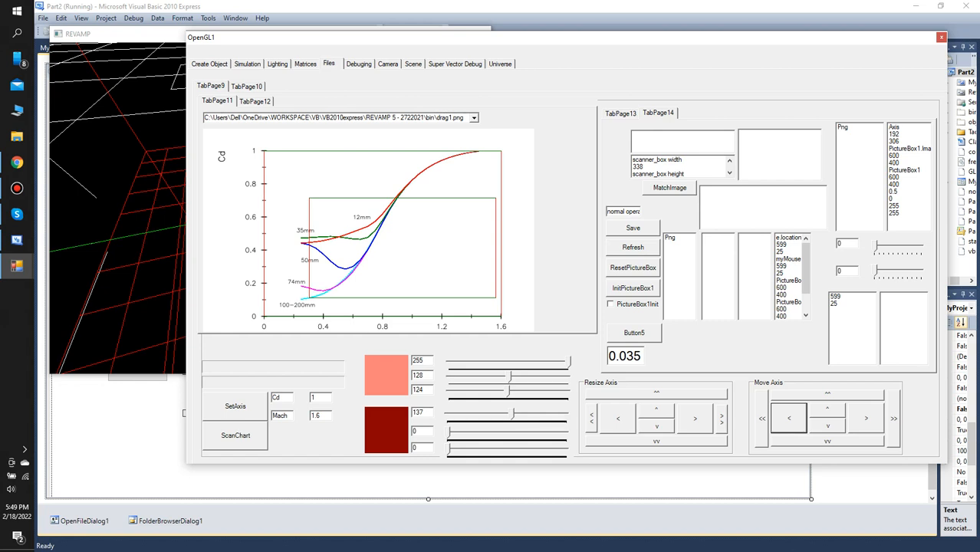
{"action": "left_click", "coordinate": [827, 425]}
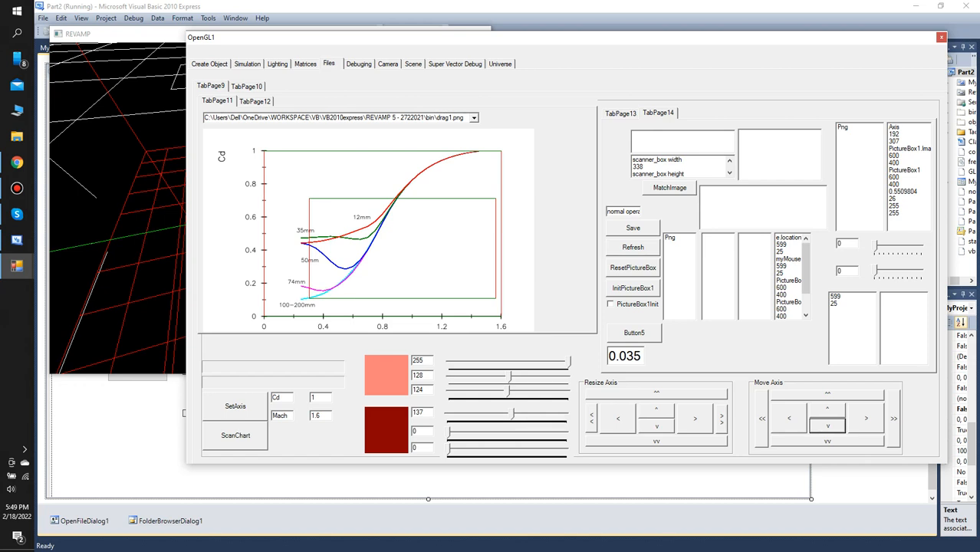
{"action": "left_click", "coordinate": [908, 199]}
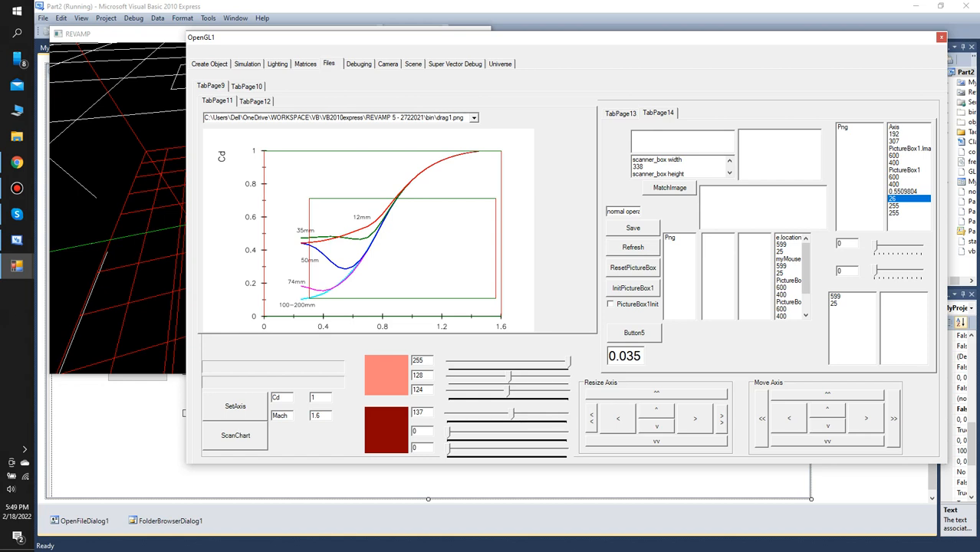
Nudge the frame five pixels left and one pixel down along the 100-200mm curve and inspect the sampled pixel's red value
{"action": "left_click", "coordinate": [789, 418]}
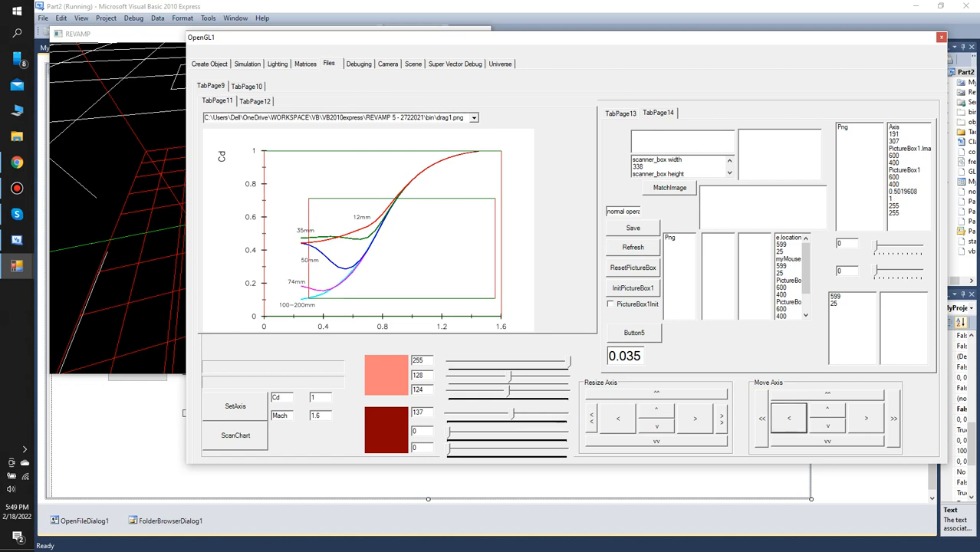
{"action": "left_click", "coordinate": [827, 426]}
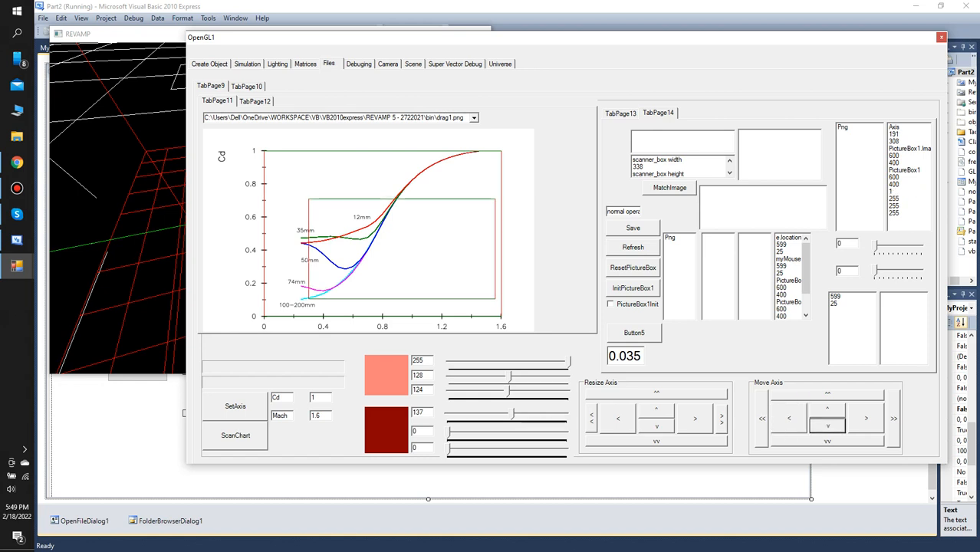
{"action": "left_click", "coordinate": [788, 417]}
{"action": "left_click", "coordinate": [788, 417]}
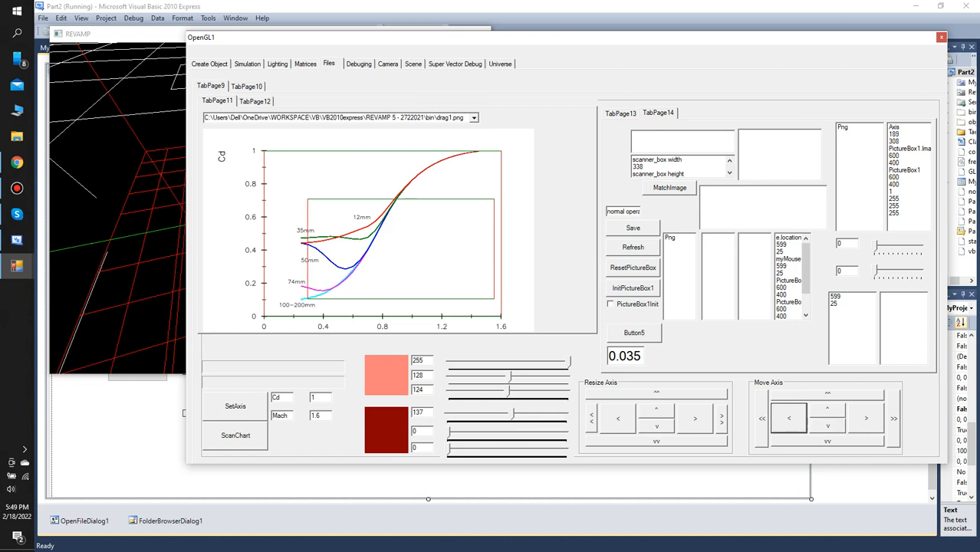
{"action": "left_click", "coordinate": [789, 418]}
{"action": "left_click", "coordinate": [789, 418]}
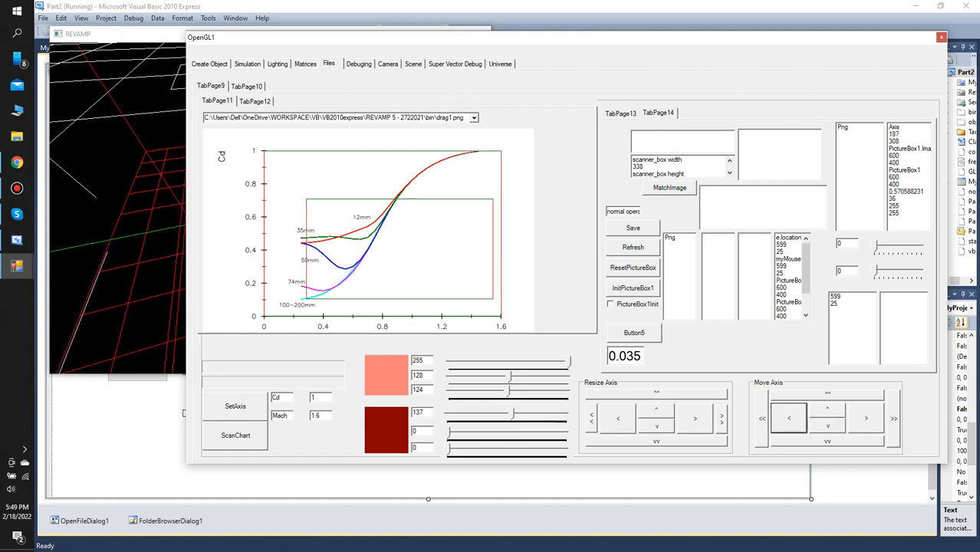
{"action": "left_click", "coordinate": [908, 199]}
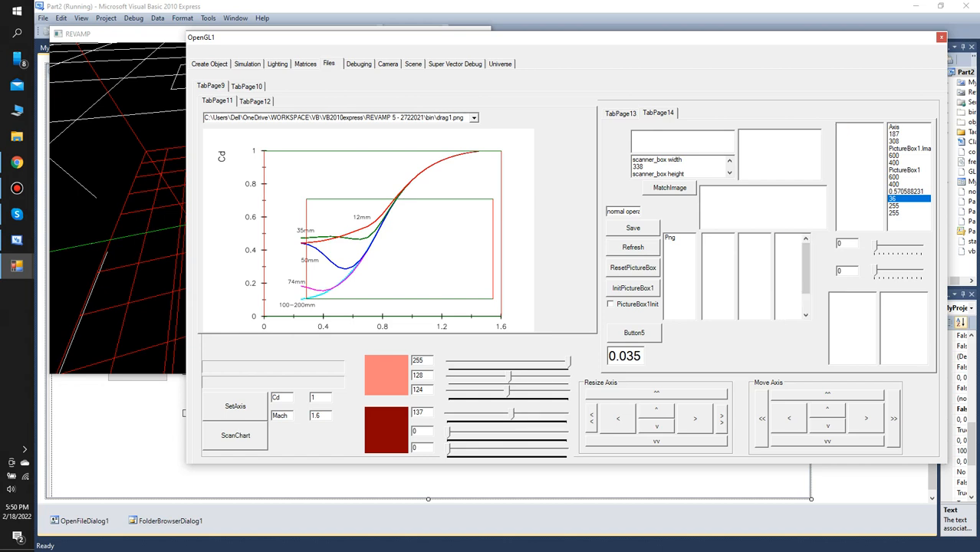
Place the frame's lower-left corner at the chart's origin and nudge it down and left to sample the axis line's colour
{"action": "left_click", "coordinate": [264, 315]}
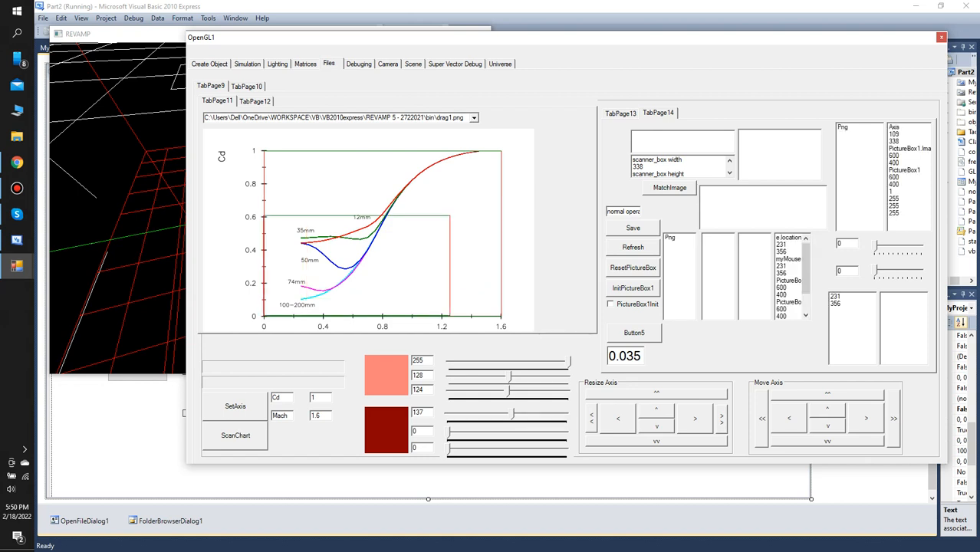
{"action": "left_click", "coordinate": [827, 425]}
{"action": "left_click", "coordinate": [789, 419]}
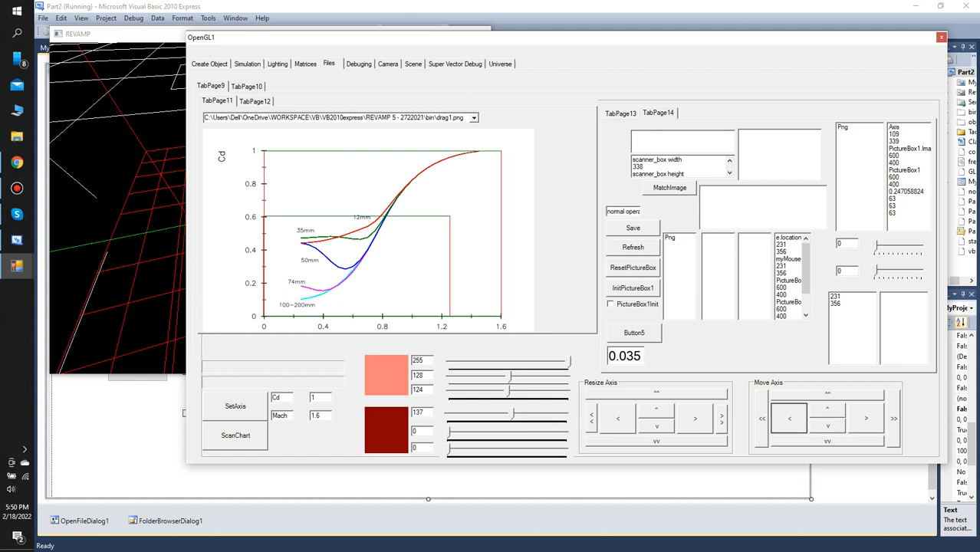
Fit the frame to the chart's full axes up to Cd 1 and Mach 1.6, set it as the axis and check the plot previews
{"action": "left_click", "coordinate": [865, 418]}
{"action": "left_click", "coordinate": [865, 418]}
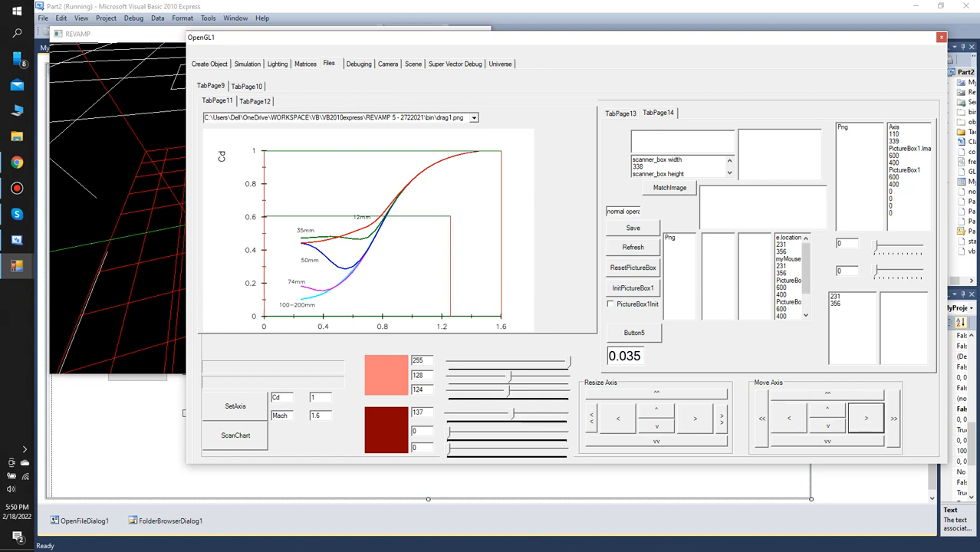
{"action": "left_click", "coordinate": [656, 393]}
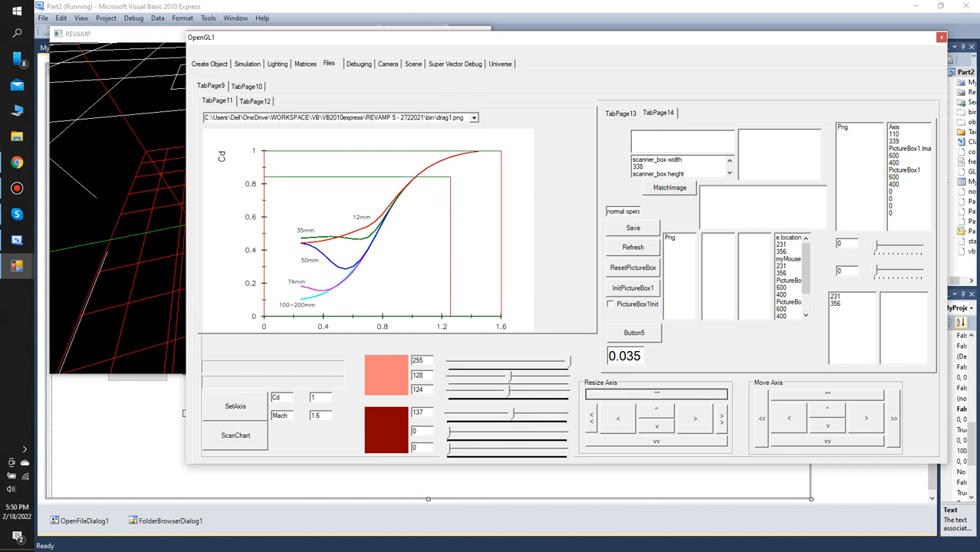
{"action": "left_click", "coordinate": [656, 411]}
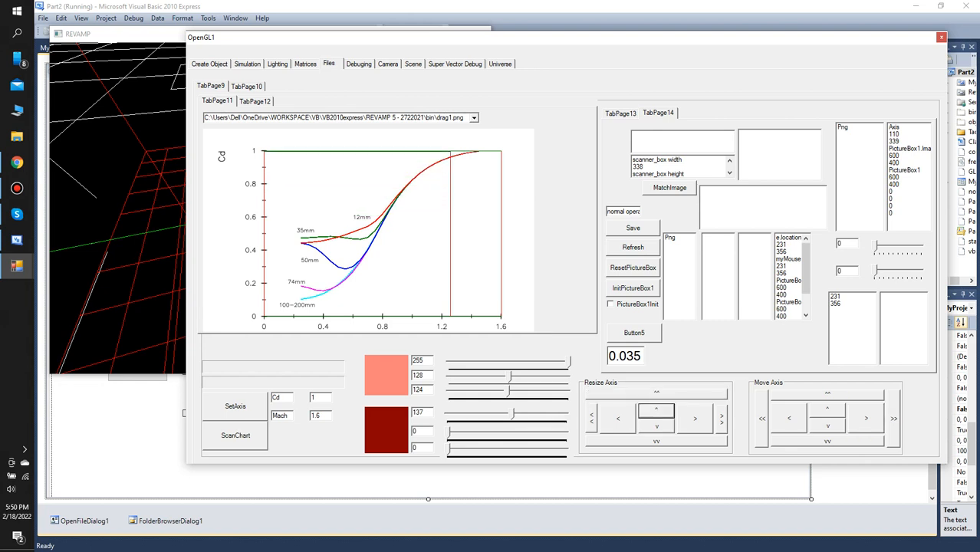
{"action": "left_click", "coordinate": [656, 410]}
{"action": "left_click", "coordinate": [722, 419]}
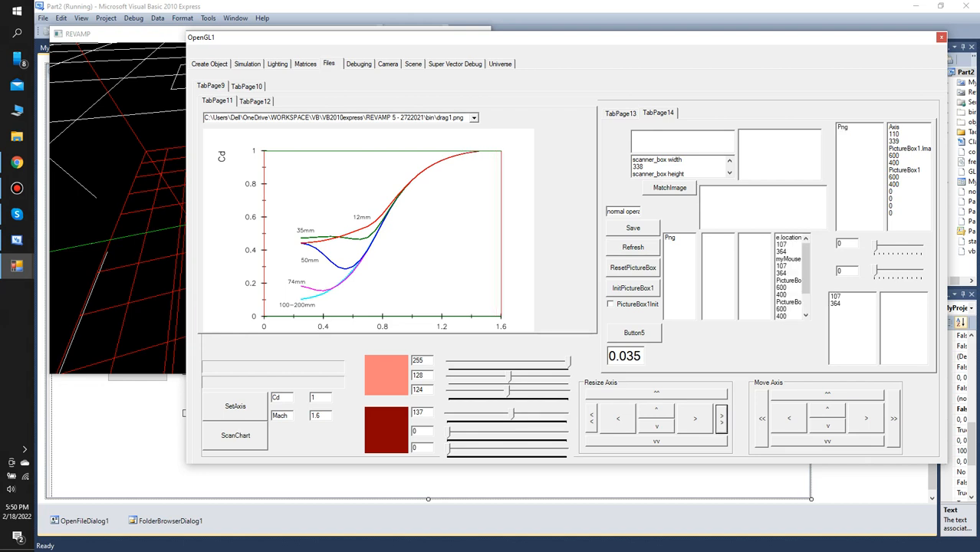
{"action": "left_click", "coordinate": [235, 406]}
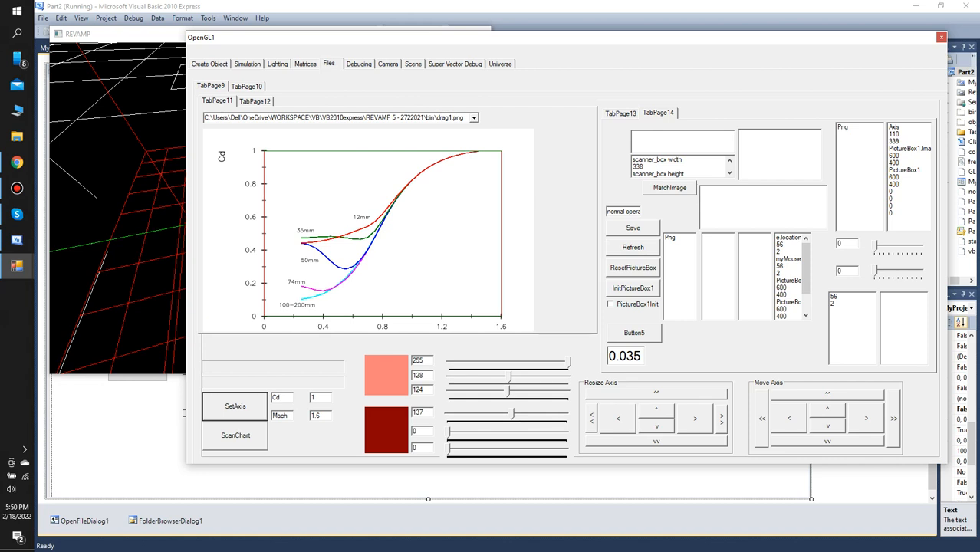
{"action": "left_click", "coordinate": [253, 102]}
{"action": "left_click", "coordinate": [217, 101]}
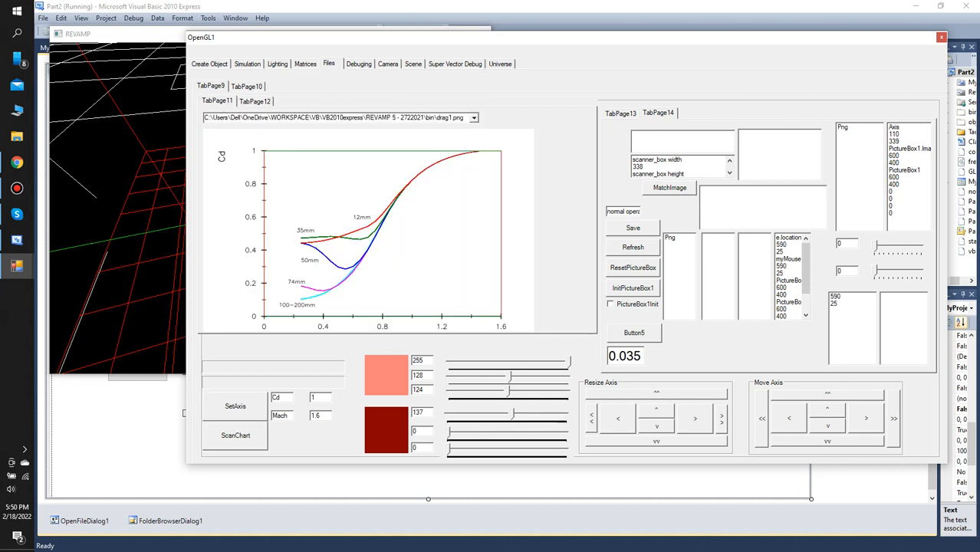
{"action": "left_click", "coordinate": [620, 113]}
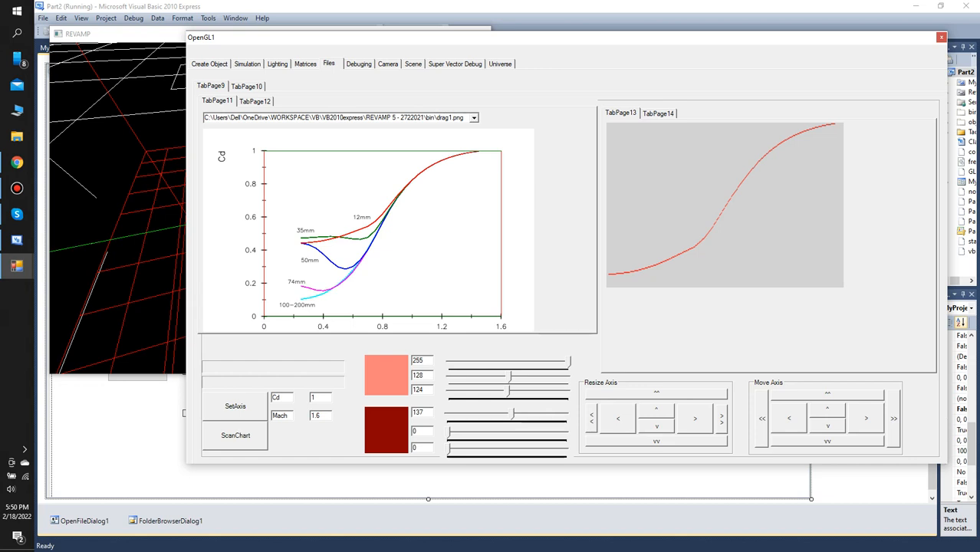
Place the frame around the start of the 100-200mm curve and shrink it to span about Mach 0.22-0.75 and Cd 0.07-0.46
{"action": "left_click", "coordinate": [658, 113]}
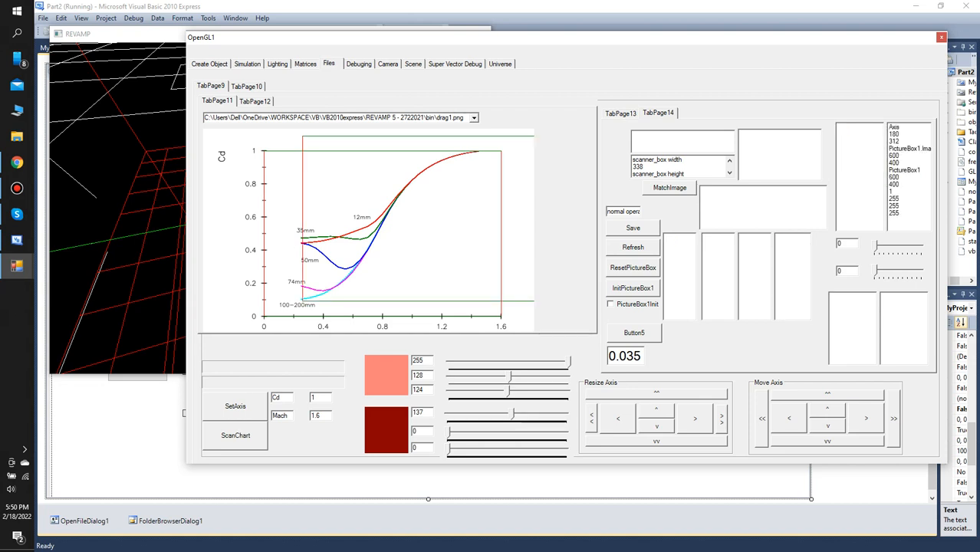
{"action": "left_click_drag", "start_coordinate": [370, 320], "coordinate": [364, 324]}
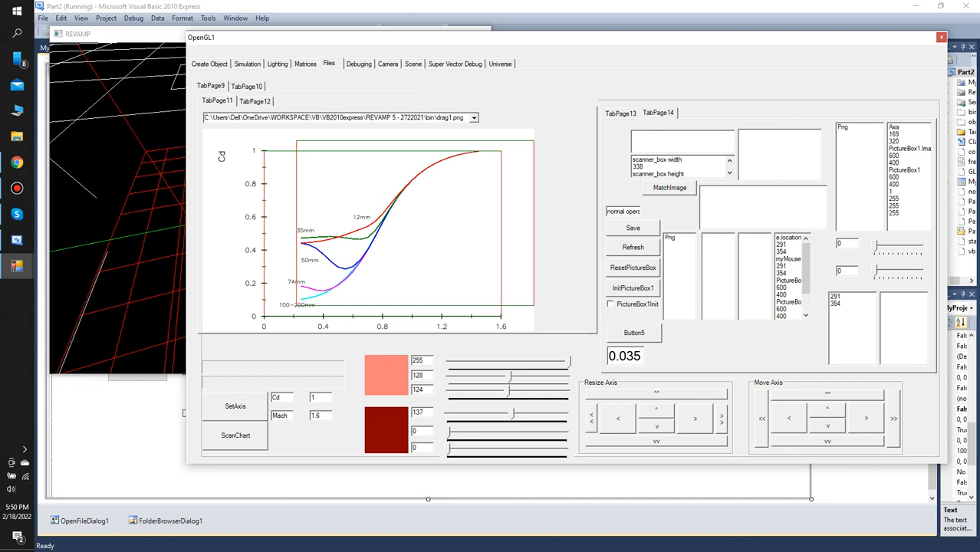
{"action": "left_click", "coordinate": [655, 442]}
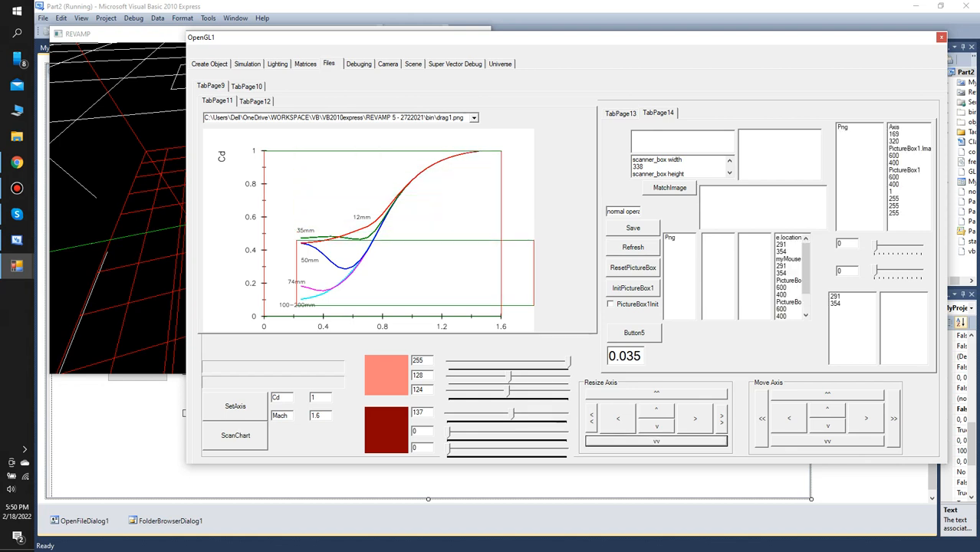
{"action": "left_click", "coordinate": [591, 419]}
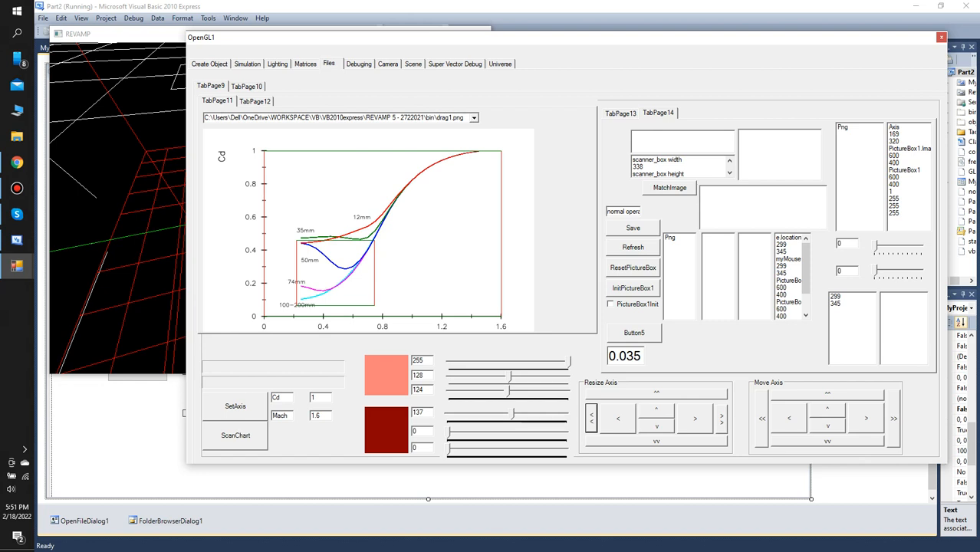
Move the scan frame up seven pixels and reduce its height by seven pixels from the upper edge
{"action": "left_click", "coordinate": [828, 410]}
{"action": "left_click", "coordinate": [827, 410]}
{"action": "left_click", "coordinate": [827, 410]}
{"action": "left_click", "coordinate": [827, 410]}
{"action": "left_click", "coordinate": [827, 410]}
{"action": "left_click", "coordinate": [827, 410]}
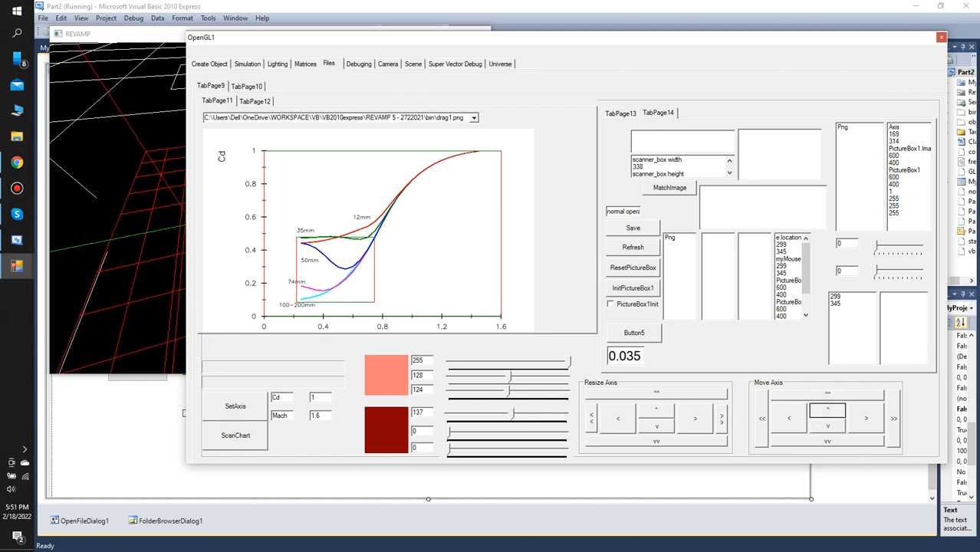
{"action": "left_click", "coordinate": [827, 411]}
{"action": "left_click", "coordinate": [656, 426]}
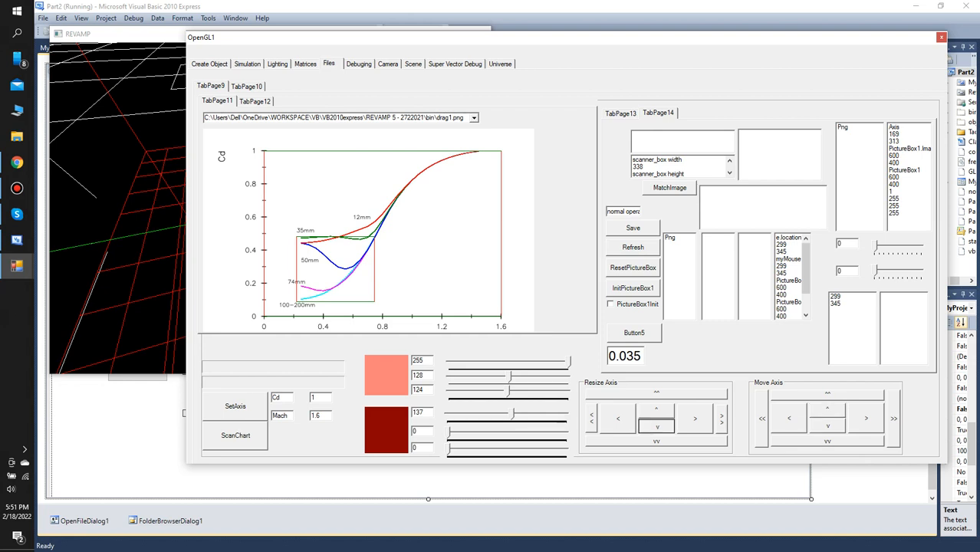
{"action": "left_click", "coordinate": [656, 426]}
{"action": "left_click", "coordinate": [656, 426]}
{"action": "left_click", "coordinate": [656, 426]}
{"action": "left_click", "coordinate": [657, 427]}
{"action": "left_click", "coordinate": [656, 426]}
{"action": "left_click", "coordinate": [656, 427]}
Set the upper RGB colour limit to 0, 255, 255 and the lower limit to 68, 255, 255
{"action": "left_click_drag", "start_coordinate": [570, 362], "coordinate": [451, 362]}
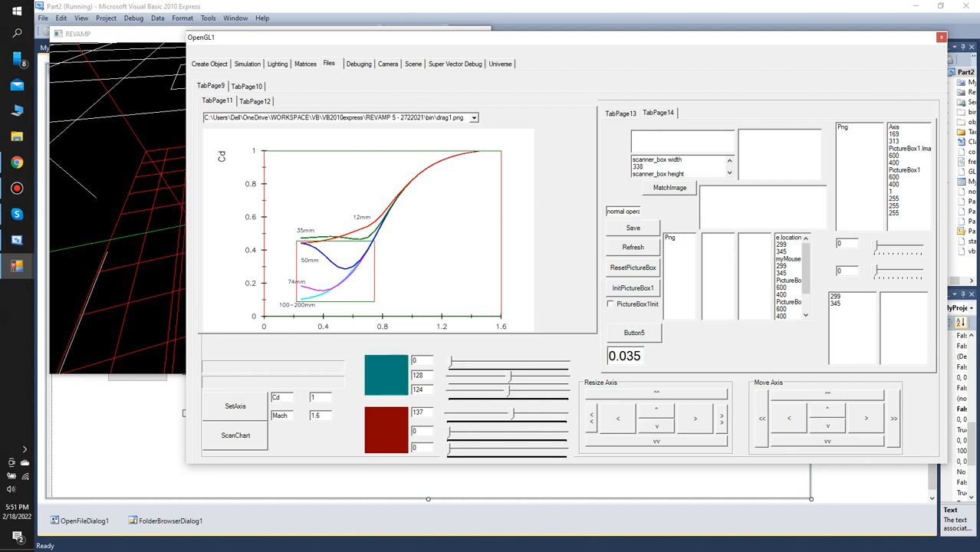
{"action": "left_click_drag", "start_coordinate": [509, 375], "coordinate": [568, 375]}
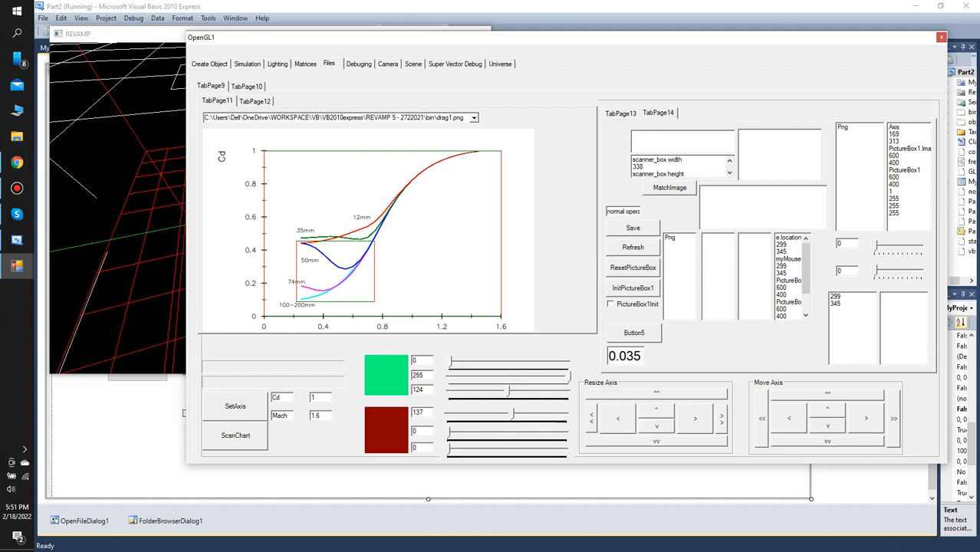
{"action": "left_click_drag", "start_coordinate": [508, 391], "coordinate": [568, 391]}
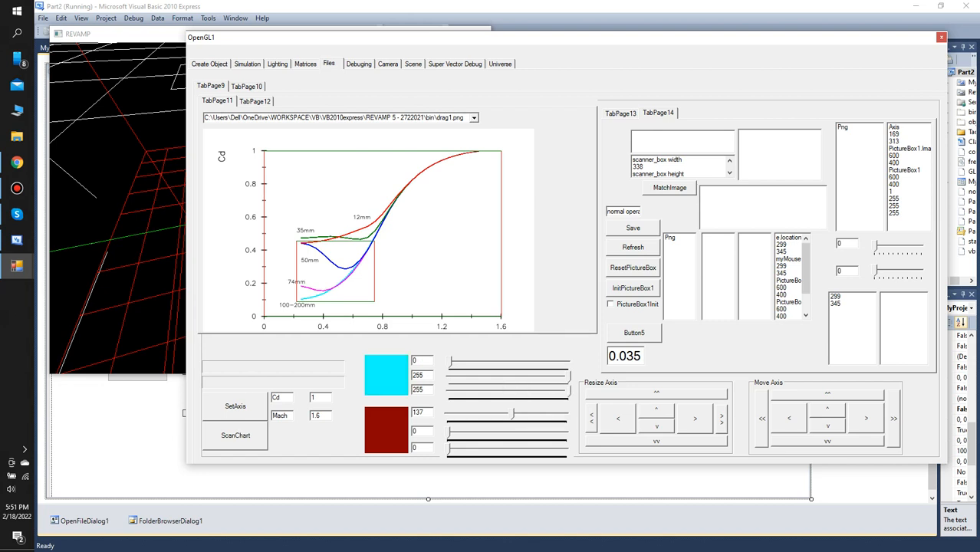
{"action": "left_click_drag", "start_coordinate": [513, 412], "coordinate": [568, 431]}
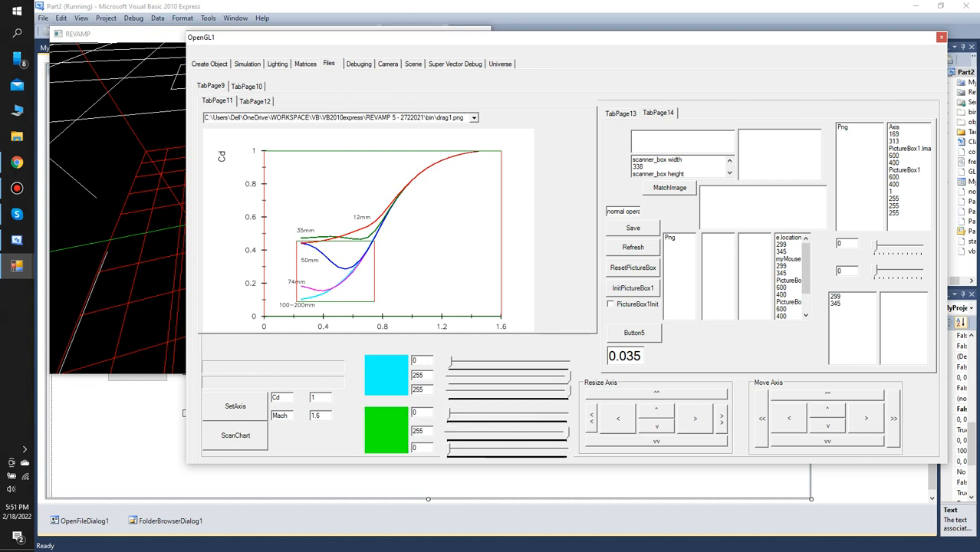
{"action": "left_click_drag", "start_coordinate": [451, 447], "coordinate": [568, 447]}
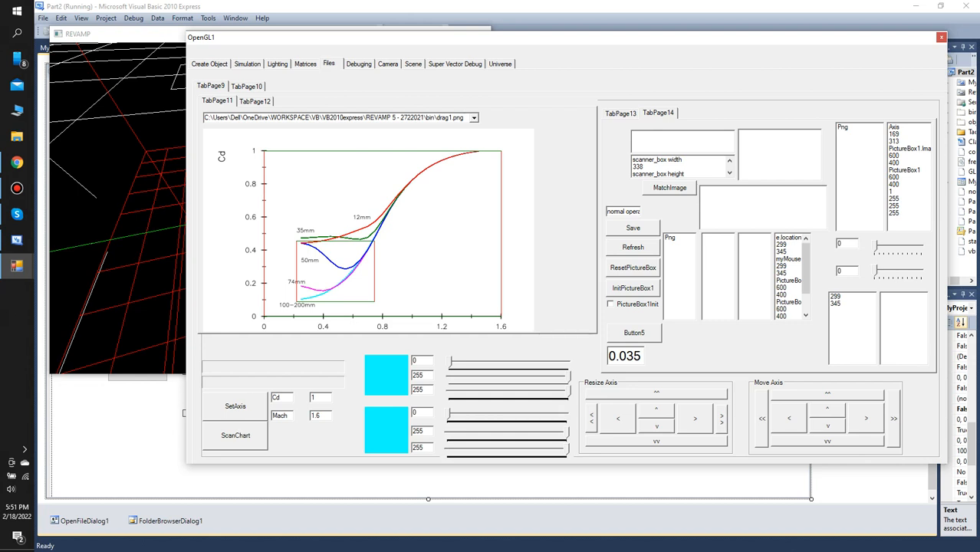
{"action": "left_click_drag", "start_coordinate": [451, 412], "coordinate": [482, 412]}
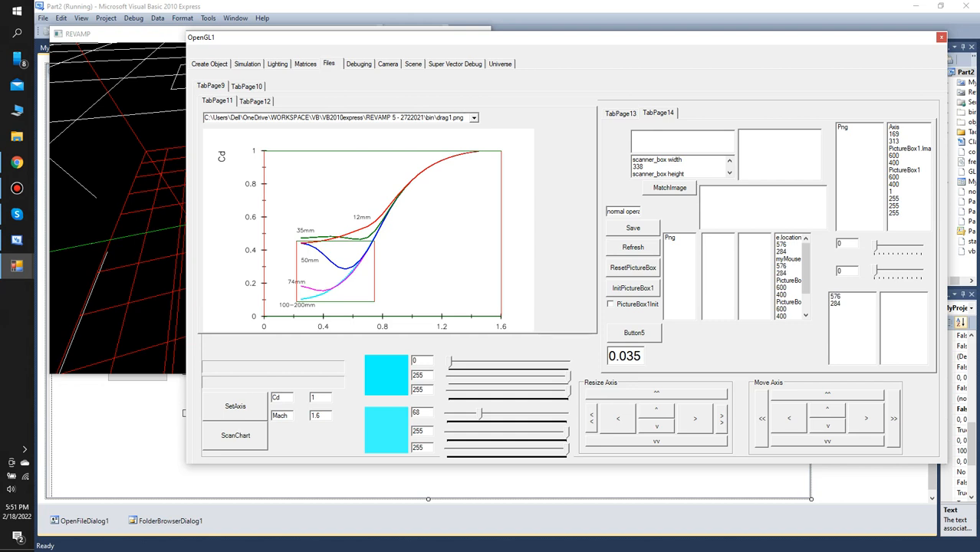
Try scanning the framed area for the 100-200mm curve with this cyan range and check the full-axis plot
{"action": "left_click", "coordinate": [620, 114]}
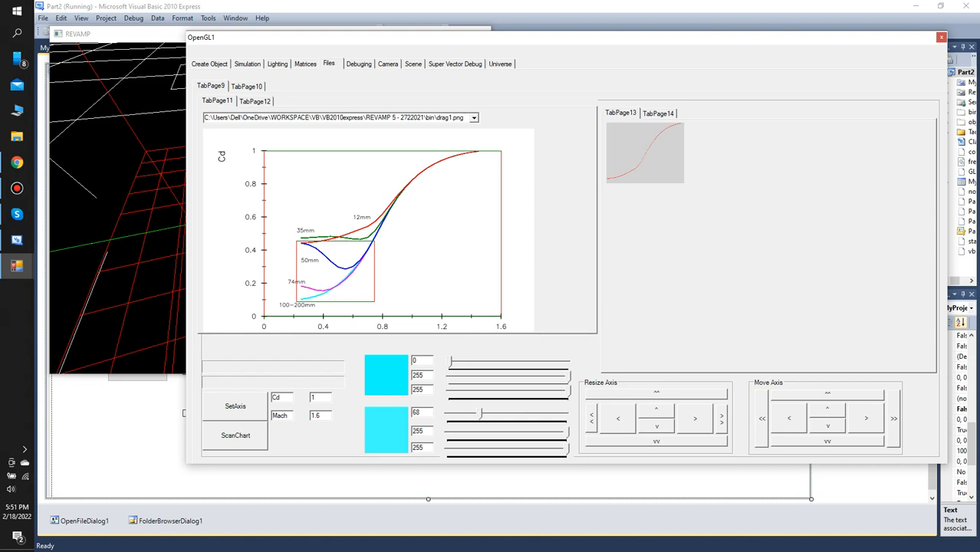
{"action": "left_click", "coordinate": [235, 435]}
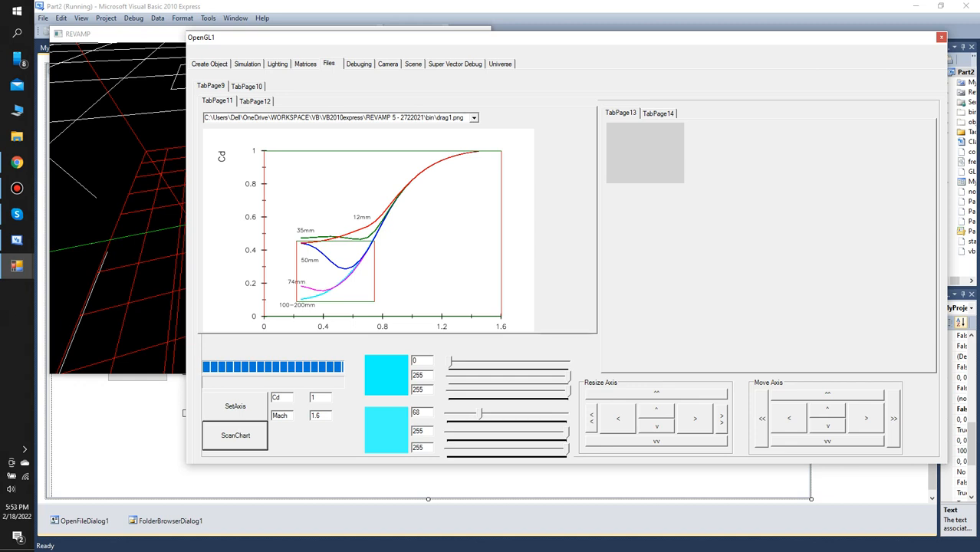
{"action": "left_click", "coordinate": [255, 101]}
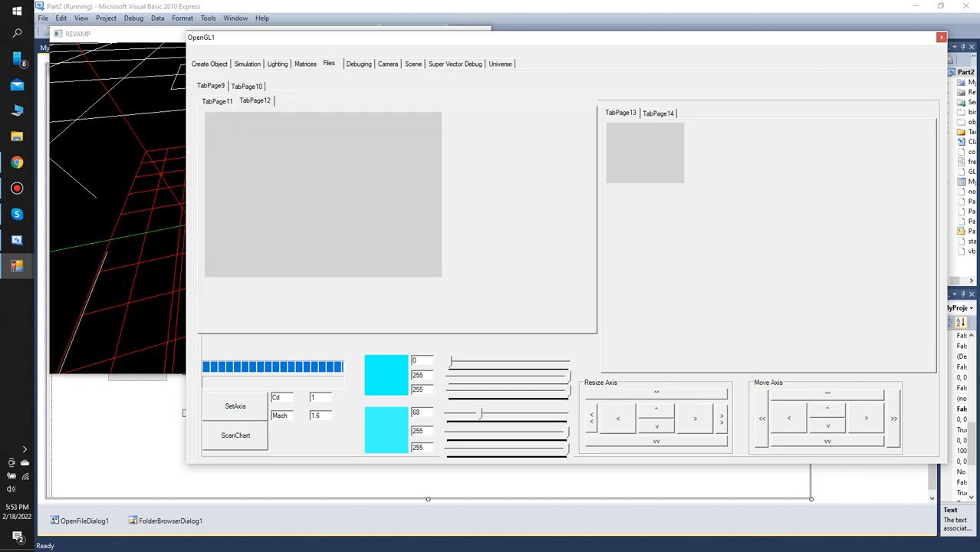
{"action": "left_click", "coordinate": [217, 101]}
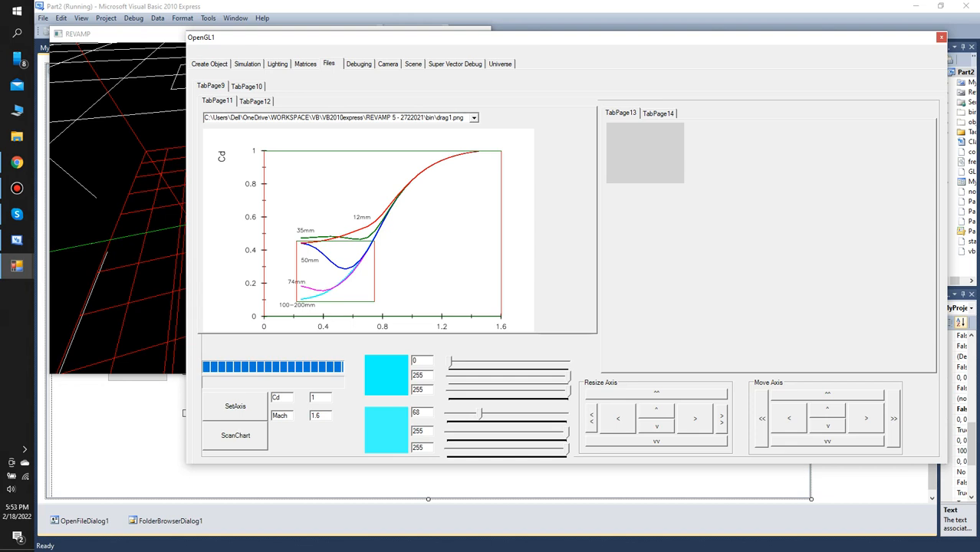
Set the lower colour limit's green and blue values to 211 and scan the framed area again
{"action": "left_click_drag", "start_coordinate": [567, 432], "coordinate": [547, 433]}
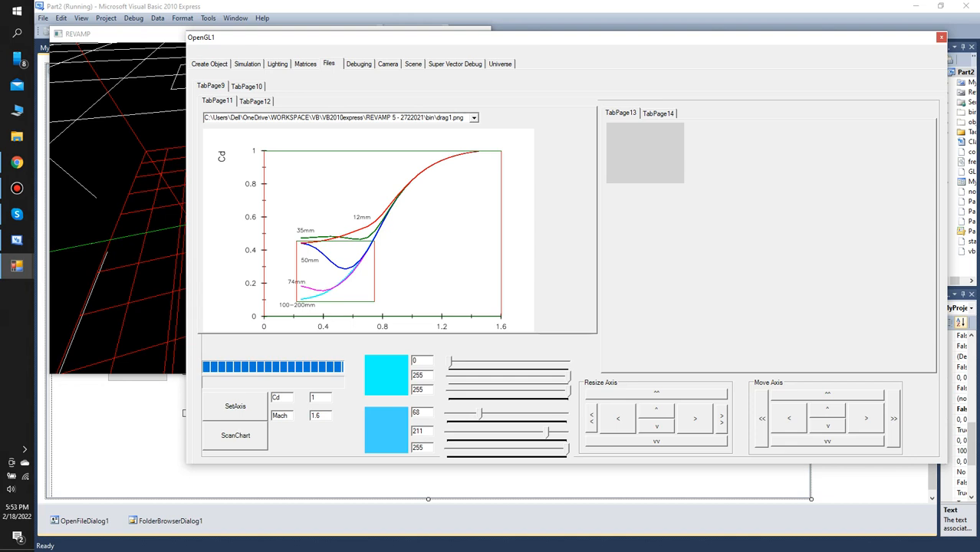
{"action": "left_click_drag", "start_coordinate": [567, 448], "coordinate": [549, 448]}
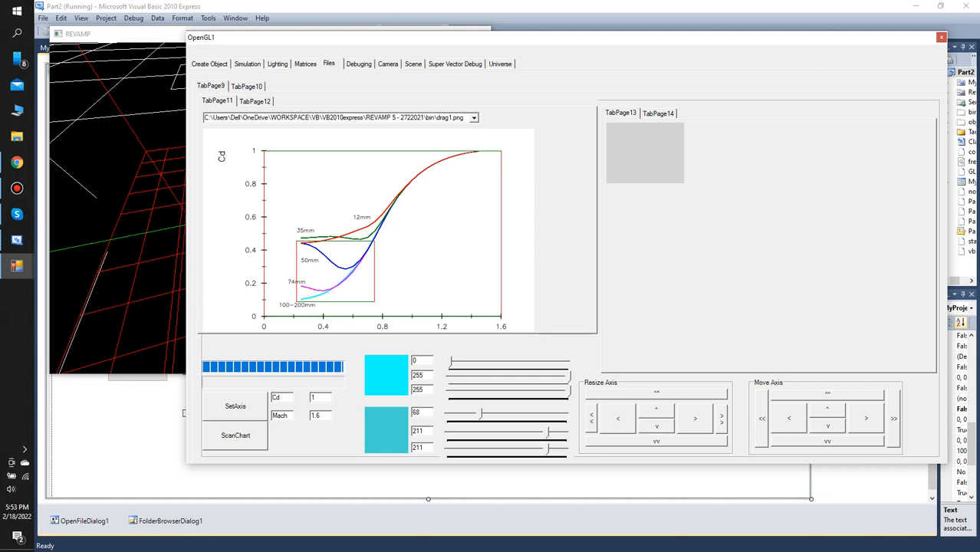
{"action": "left_click", "coordinate": [235, 436]}
Set the upper red limit to 63 and the lower red limit to 0, rescan the chart and view the curve in the full-axis plot
{"action": "left_click_drag", "start_coordinate": [451, 361], "coordinate": [480, 361]}
{"action": "left_click_drag", "start_coordinate": [481, 413], "coordinate": [449, 413]}
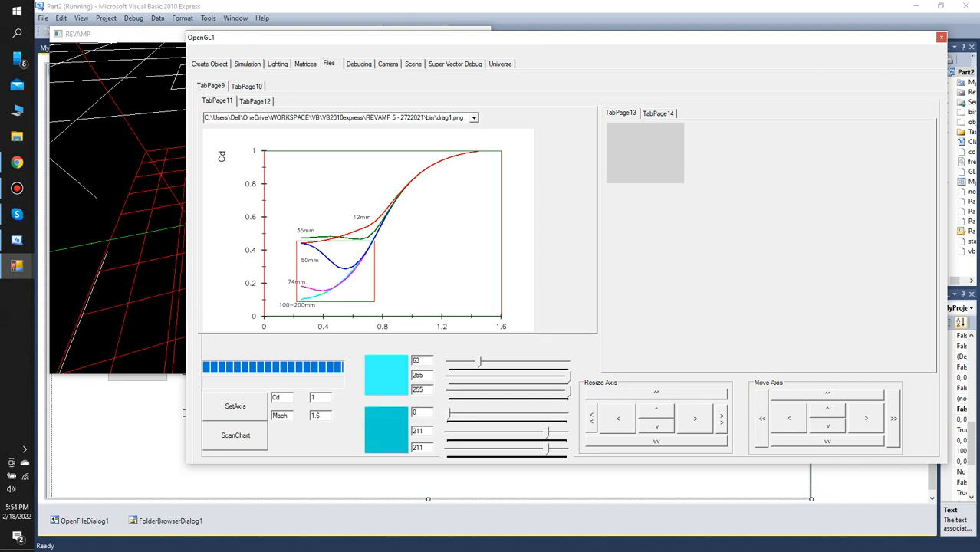
{"action": "left_click", "coordinate": [235, 435]}
{"action": "left_click", "coordinate": [254, 101]}
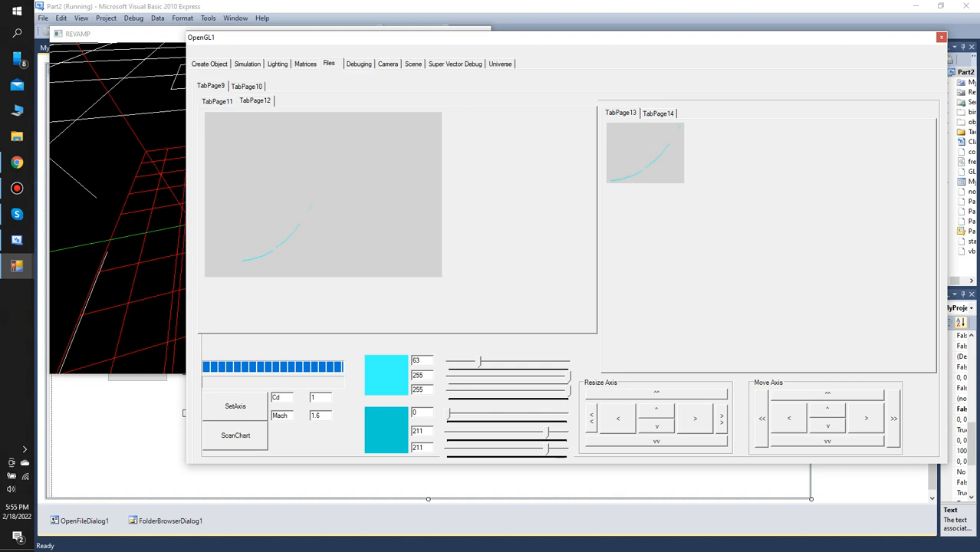
{"action": "left_click", "coordinate": [217, 101]}
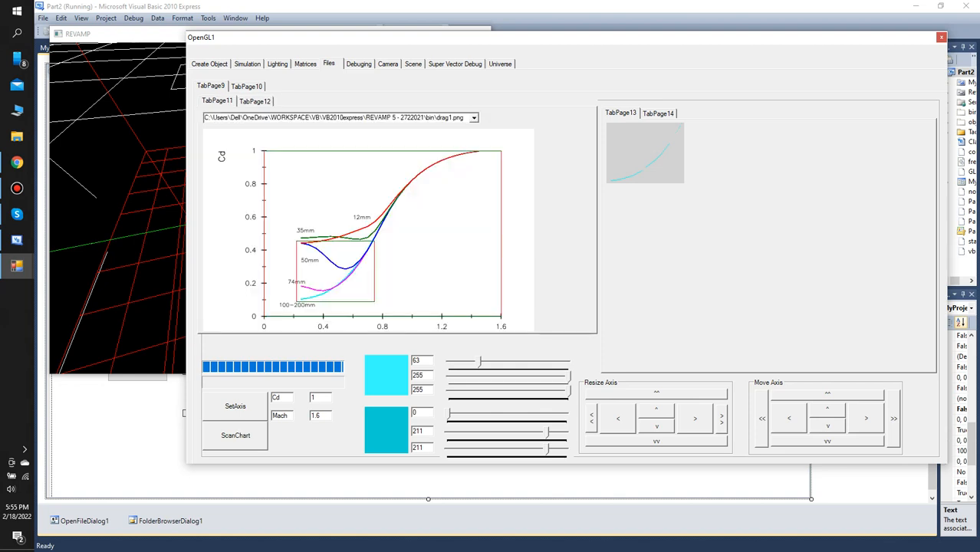
Move and resize the frame over the upper part of the red curve, spanning about Mach 0.9-1.54 and Cd 0.73-1
{"action": "left_click_drag", "start_coordinate": [335, 272], "coordinate": [367, 262]}
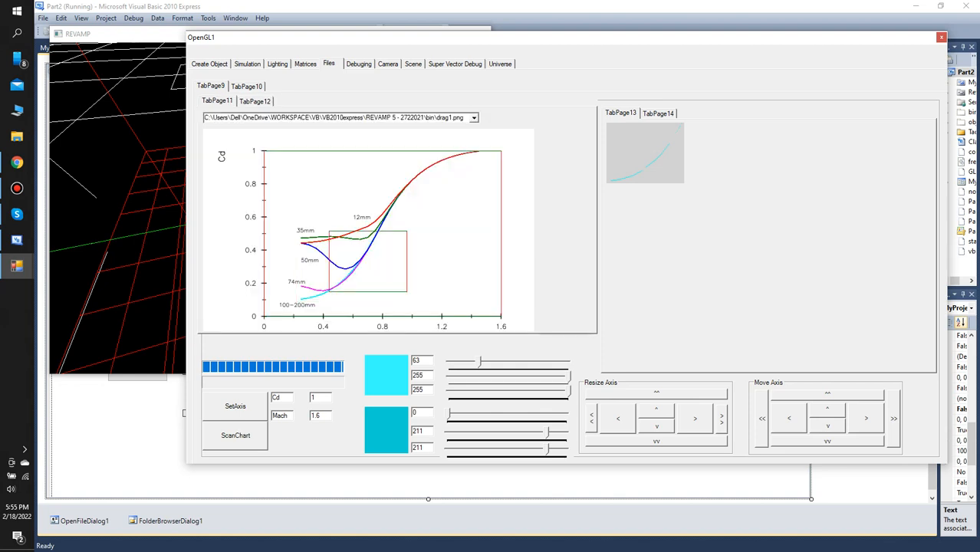
{"action": "left_click", "coordinate": [591, 418]}
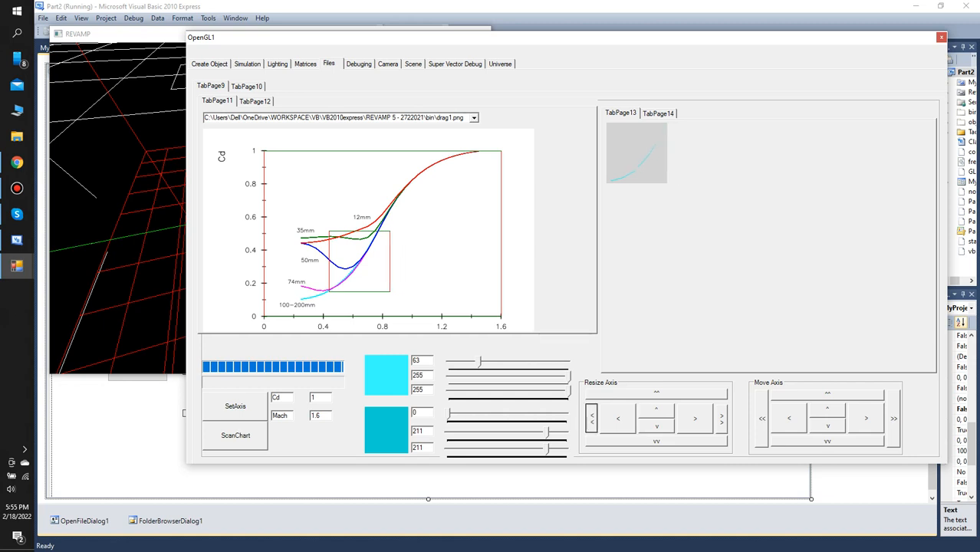
{"action": "left_click", "coordinate": [656, 442]}
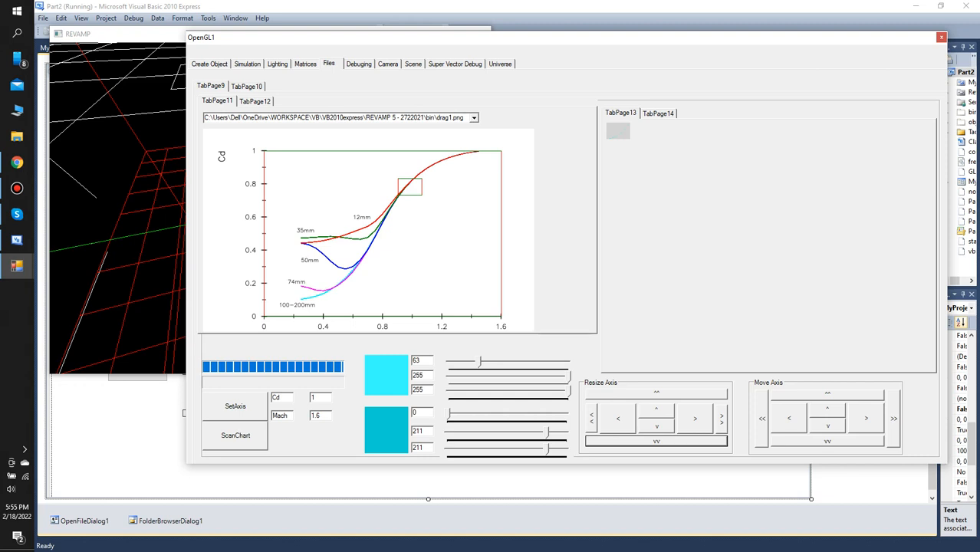
{"action": "left_click", "coordinate": [721, 419]}
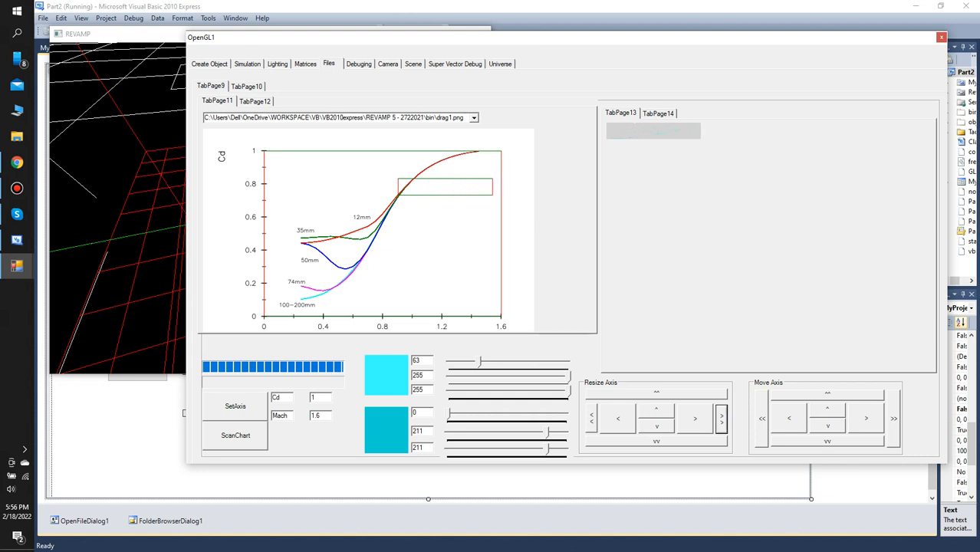
{"action": "left_click", "coordinate": [656, 394]}
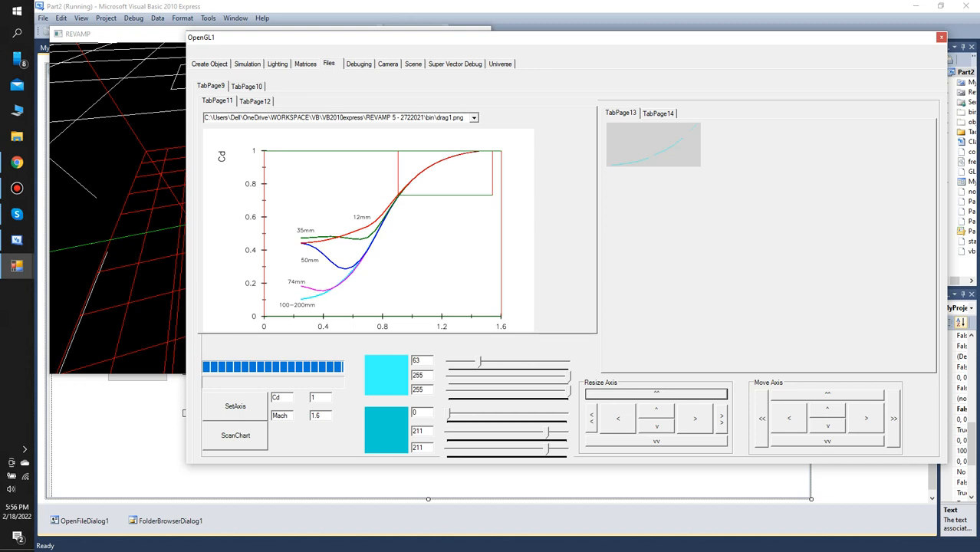
Set the upper colour limit to RGB 255, 123, 123 and the lower colour limit to 126, 0, 0
{"action": "left_click_drag", "start_coordinate": [479, 361], "coordinate": [508, 376]}
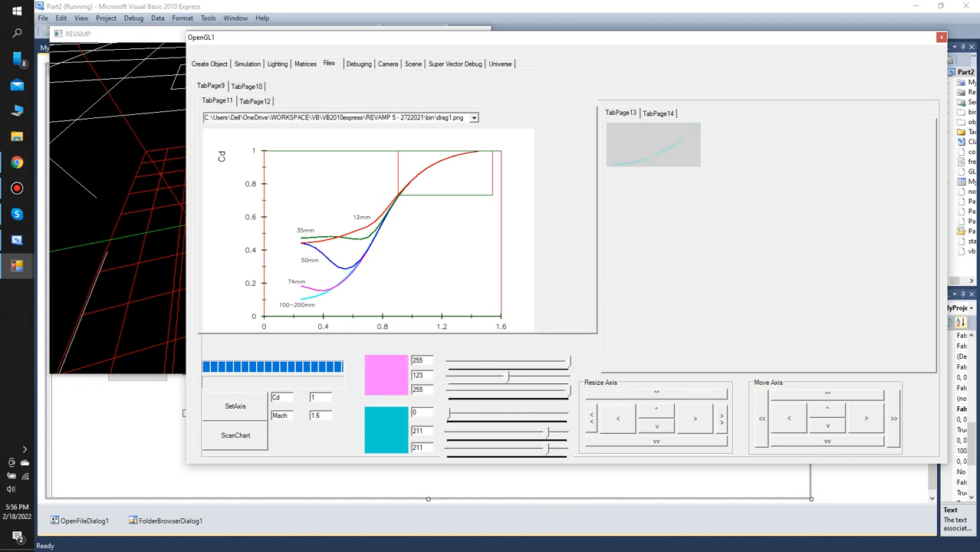
{"action": "left_click_drag", "start_coordinate": [568, 390], "coordinate": [508, 389]}
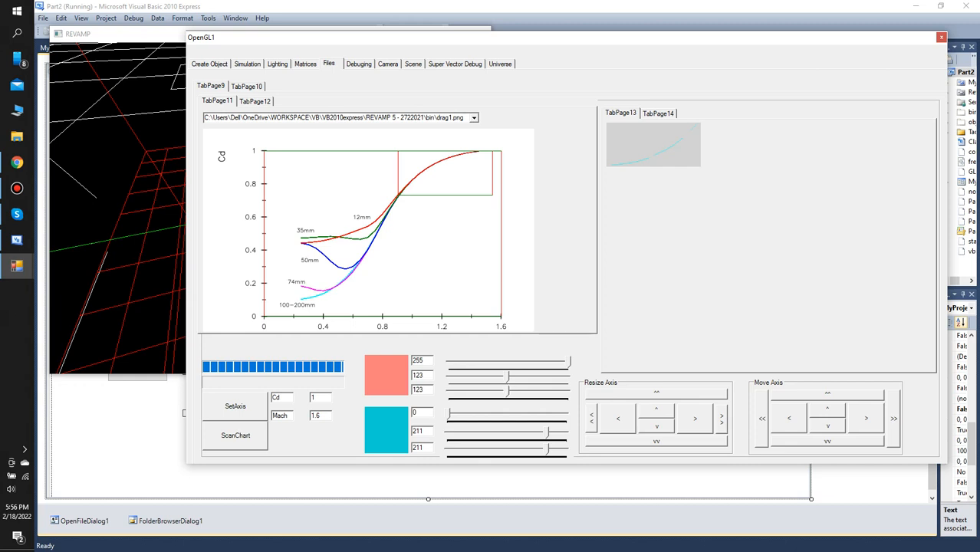
{"action": "left_click_drag", "start_coordinate": [547, 432], "coordinate": [506, 448]}
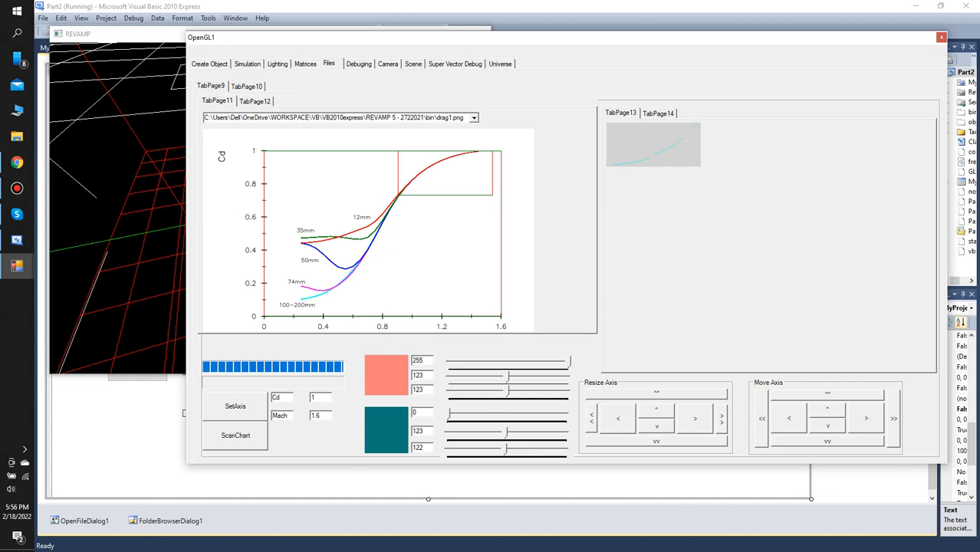
{"action": "mouse_move", "coordinate": [506, 432]}
{"action": "left_mouse_down"}
{"action": "mouse_move", "coordinate": [449, 432]}
{"action": "mouse_move", "coordinate": [511, 414]}
{"action": "left_mouse_up"}
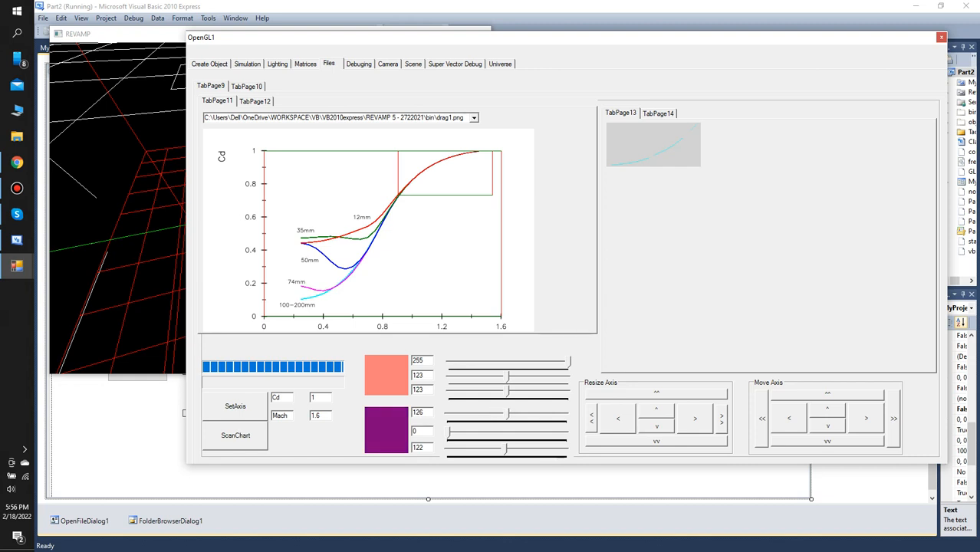
{"action": "left_click_drag", "start_coordinate": [505, 446], "coordinate": [448, 447]}
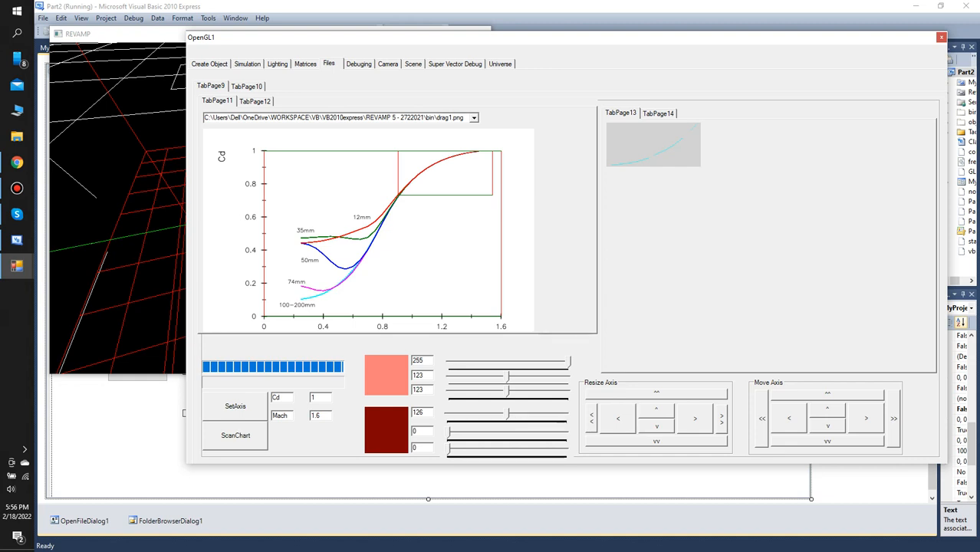
Scan the framed upper part of the red curve with this red range and view it in the full-axis plot
{"action": "left_click", "coordinate": [254, 101]}
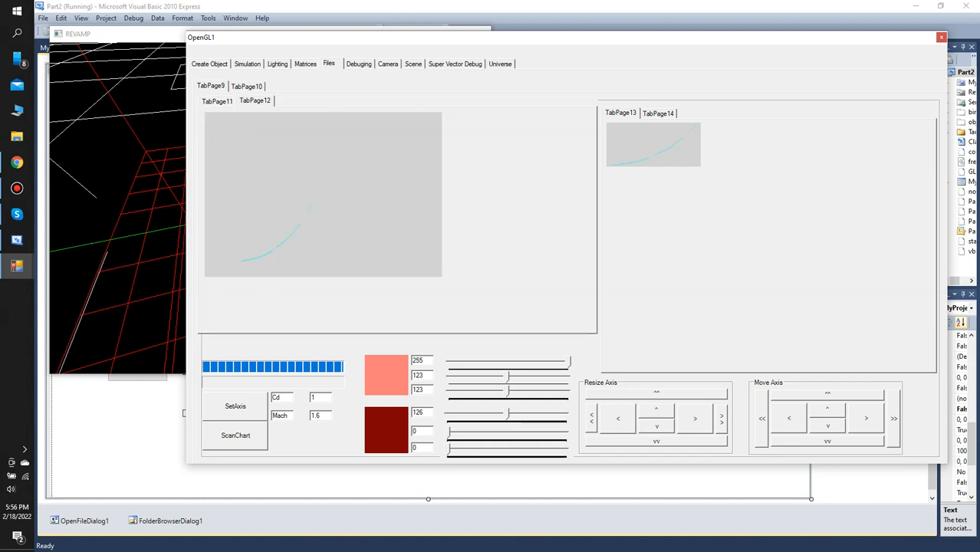
{"action": "left_click", "coordinate": [216, 102]}
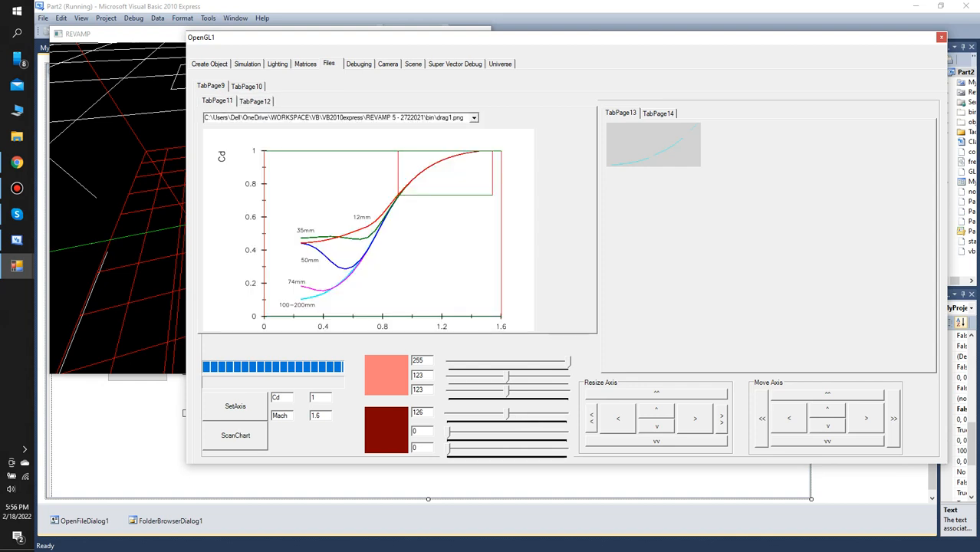
{"action": "left_click", "coordinate": [236, 436]}
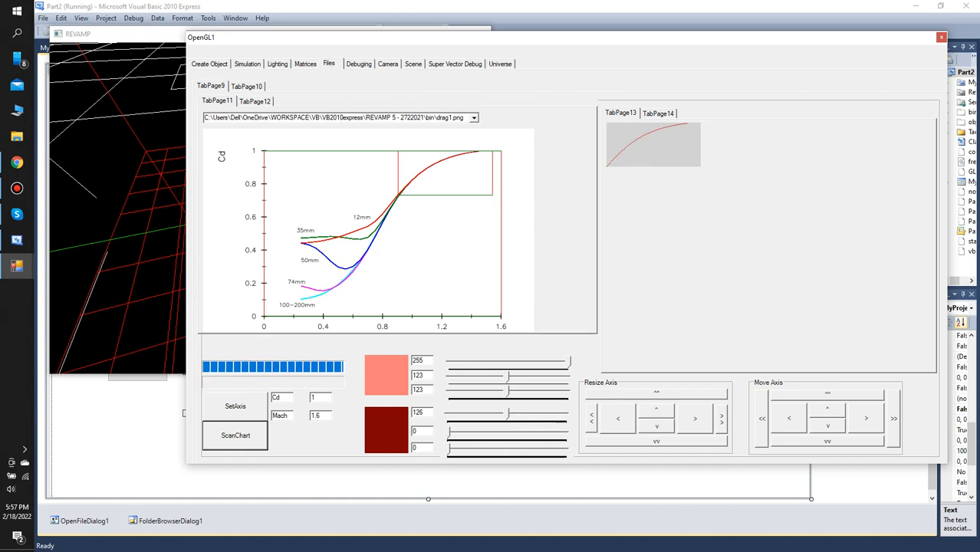
{"action": "left_click", "coordinate": [255, 101]}
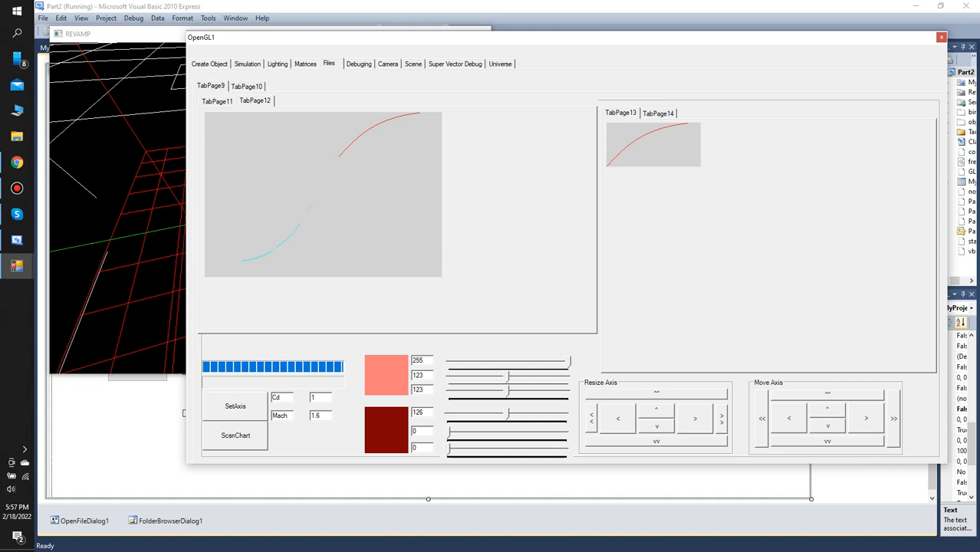
Narrow the scan frame over the steep curve section and try scanning with upper limit 52, 50, 50 and lower limit 0, 0, 0
{"action": "left_click", "coordinate": [217, 102]}
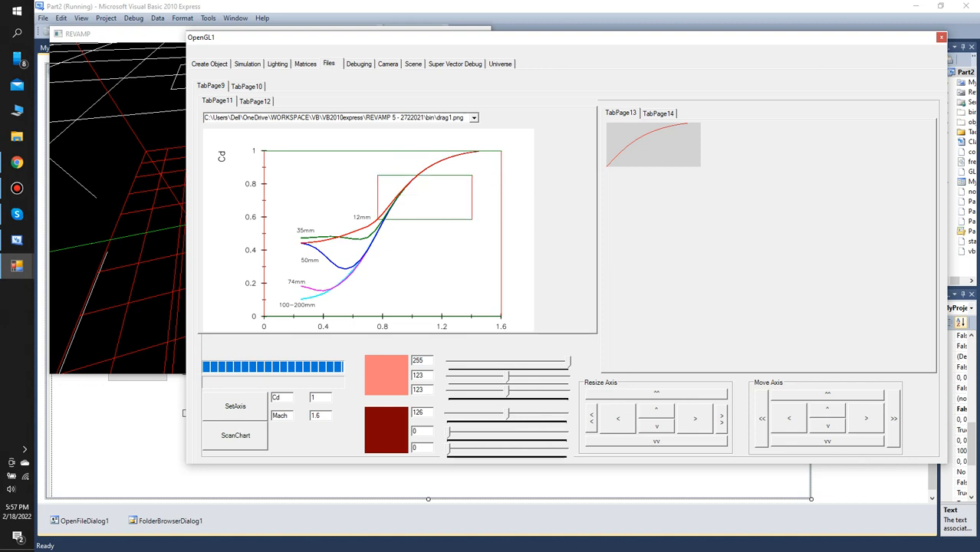
{"action": "left_click", "coordinate": [591, 418]}
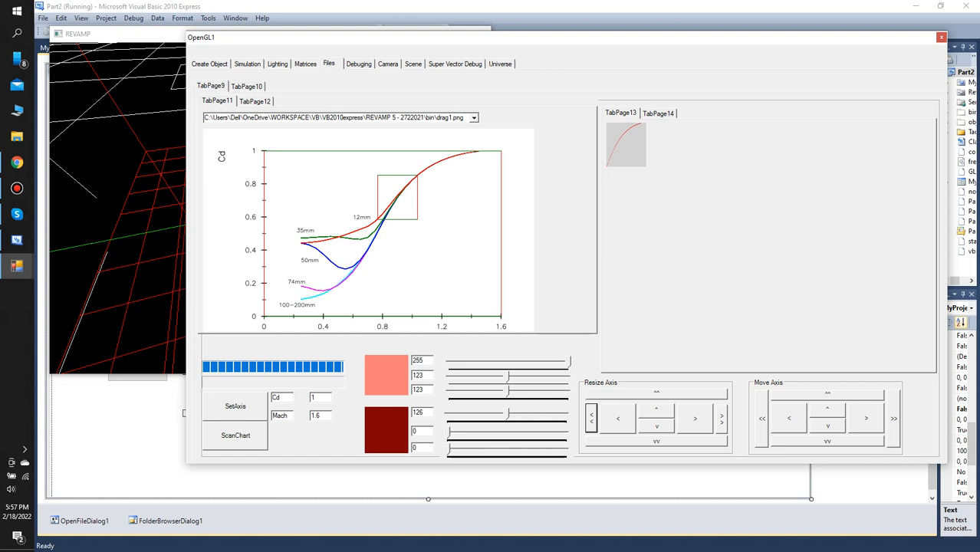
{"action": "left_click_drag", "start_coordinate": [508, 414], "coordinate": [448, 414]}
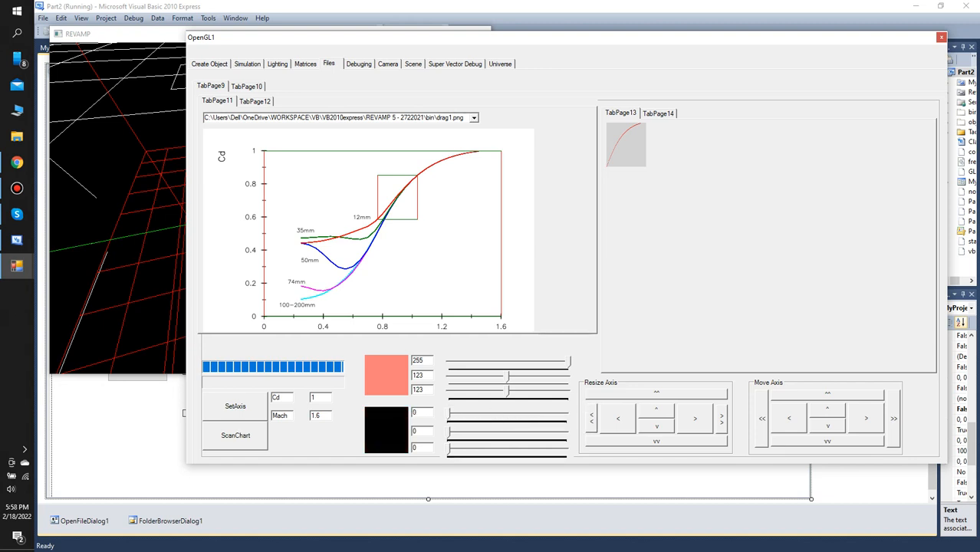
{"action": "left_click_drag", "start_coordinate": [508, 391], "coordinate": [467, 377]}
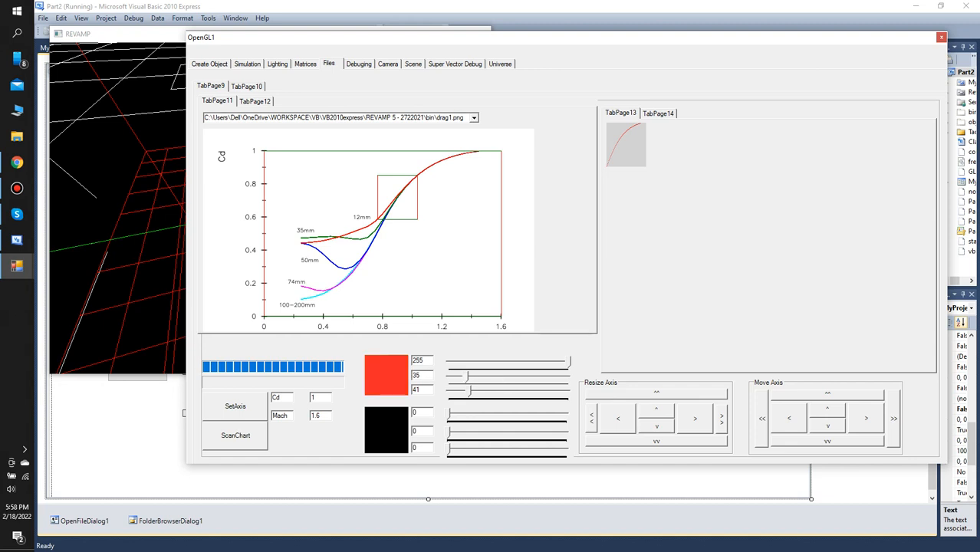
{"action": "left_click_drag", "start_coordinate": [568, 360], "coordinate": [474, 390]}
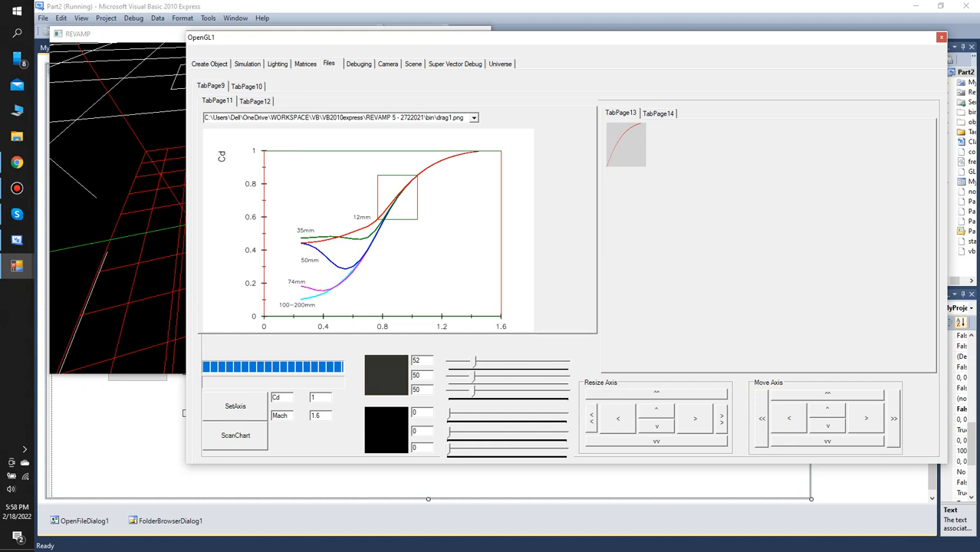
{"action": "left_click", "coordinate": [236, 436]}
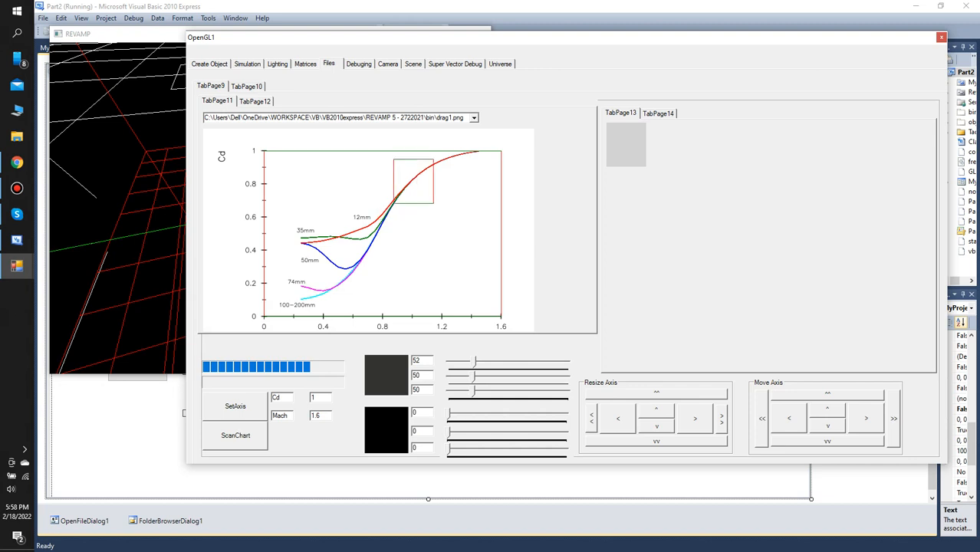
Show the scanner's diagnostic lists and nudge the frame down and back up to check the axis values
{"action": "left_click", "coordinate": [658, 114]}
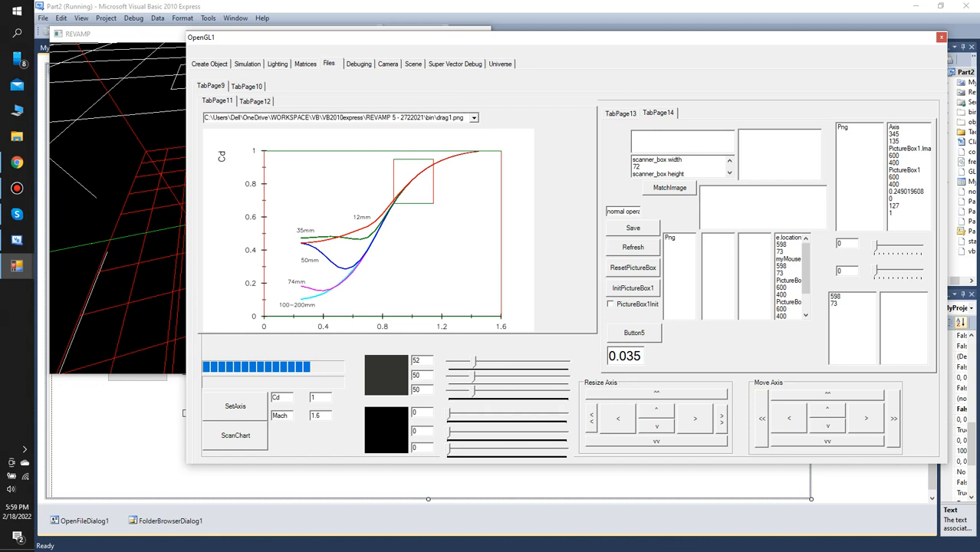
{"action": "left_click", "coordinate": [827, 425]}
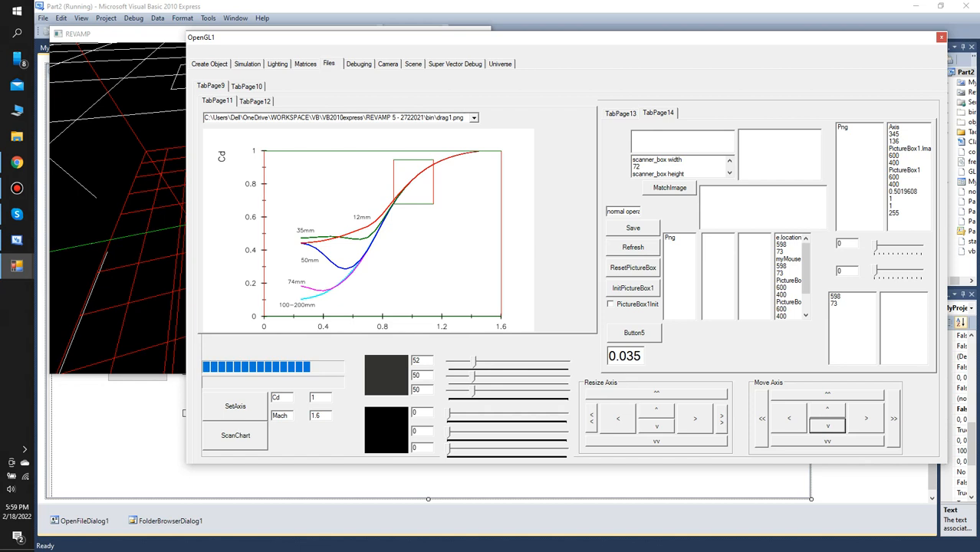
{"action": "left_click", "coordinate": [827, 409]}
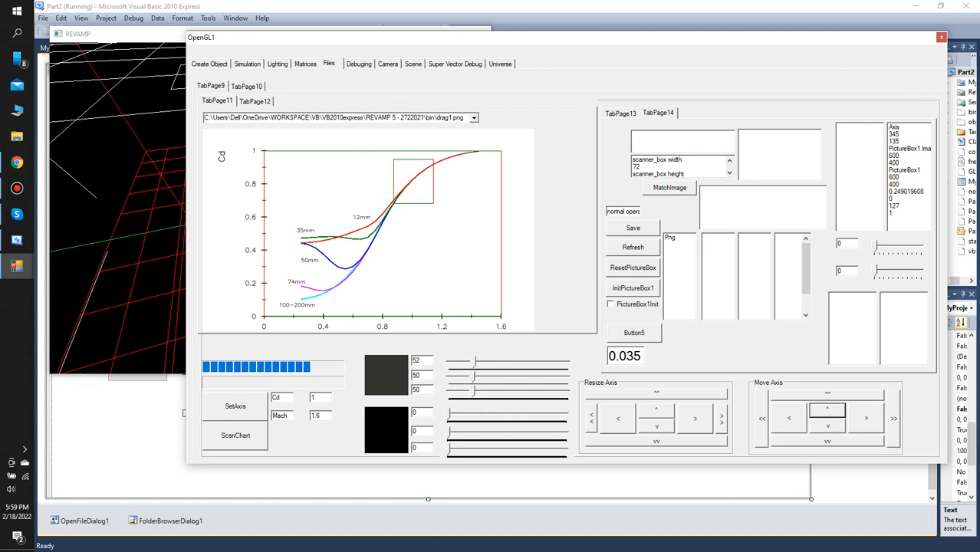
Compare the combined cyan and red curve segments in the full-axis plot with the source chart
{"action": "left_click", "coordinate": [254, 101]}
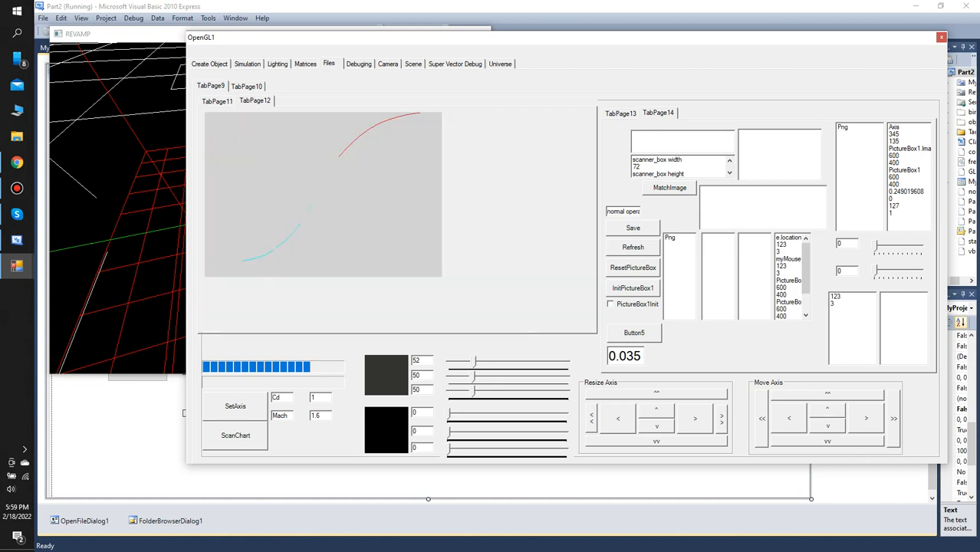
{"action": "left_click", "coordinate": [217, 101]}
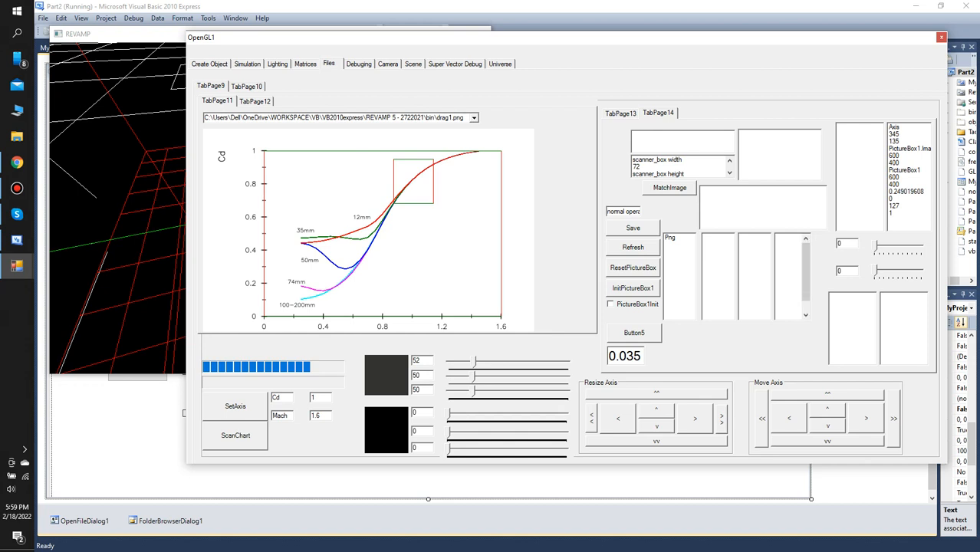
{"action": "left_click", "coordinate": [254, 101]}
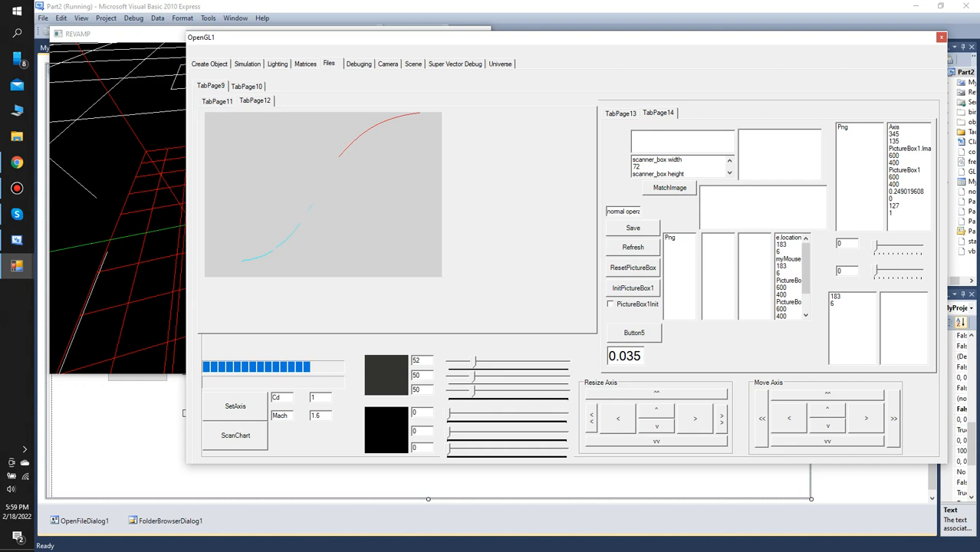
{"action": "left_click", "coordinate": [217, 101]}
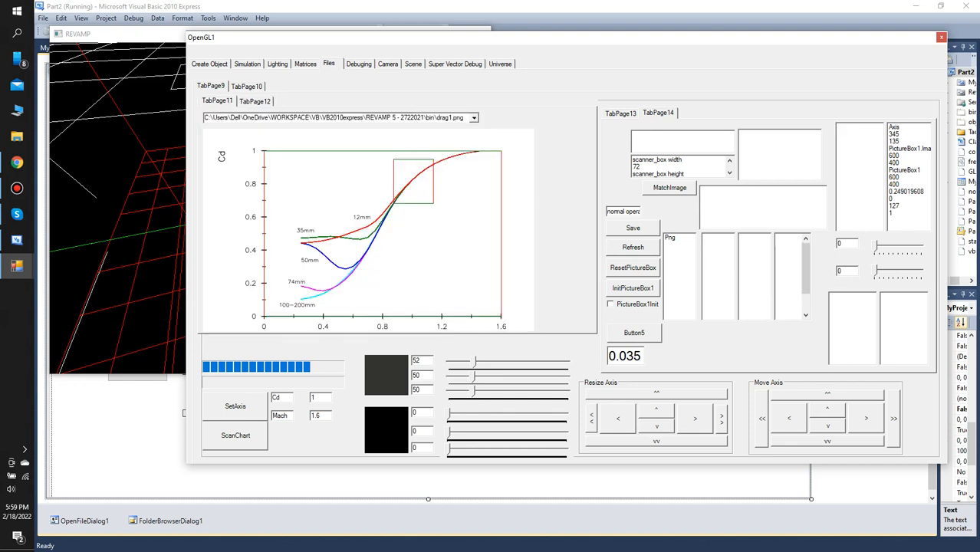
{"action": "left_click", "coordinate": [254, 101]}
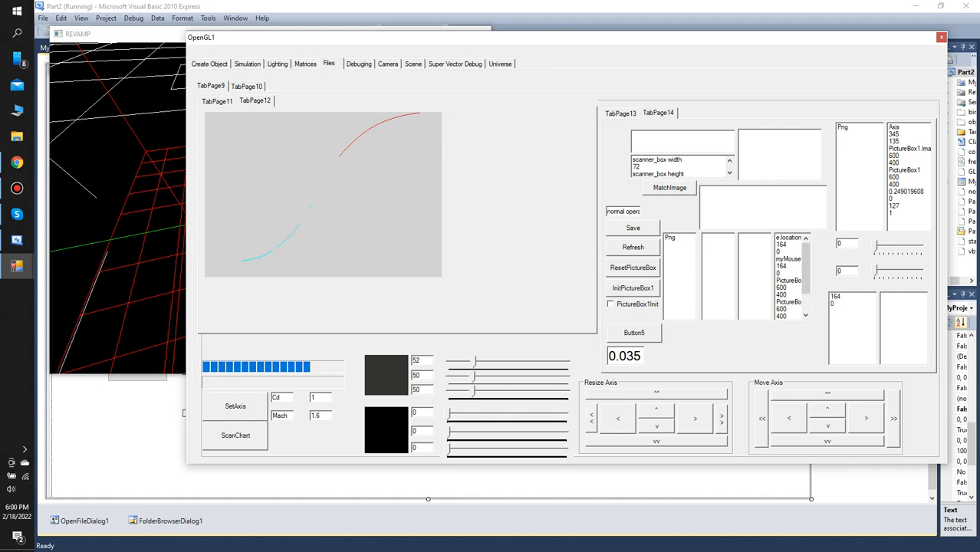
Close the running OpenGL1 form and exit the Part2 project's development environment
{"action": "left_click", "coordinate": [941, 37]}
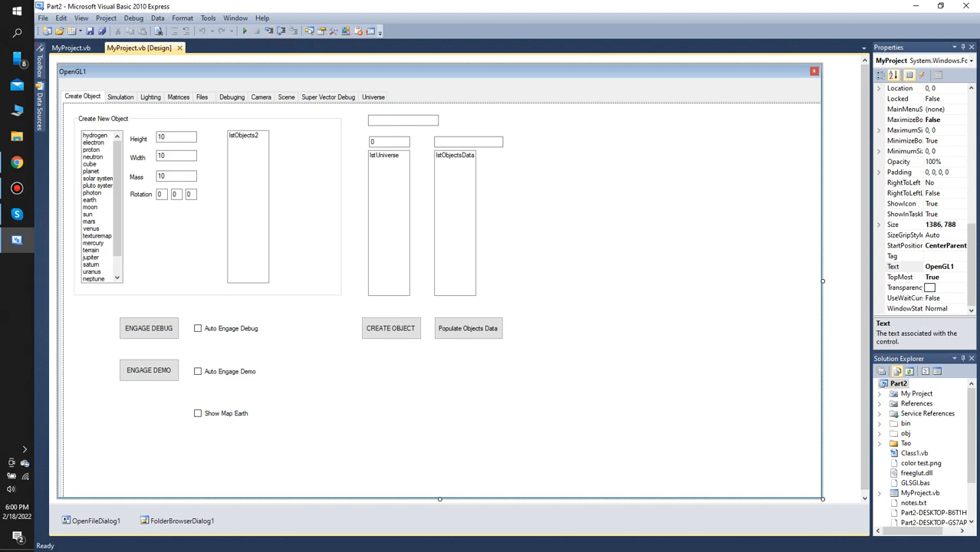
{"action": "left_click", "coordinate": [965, 6]}
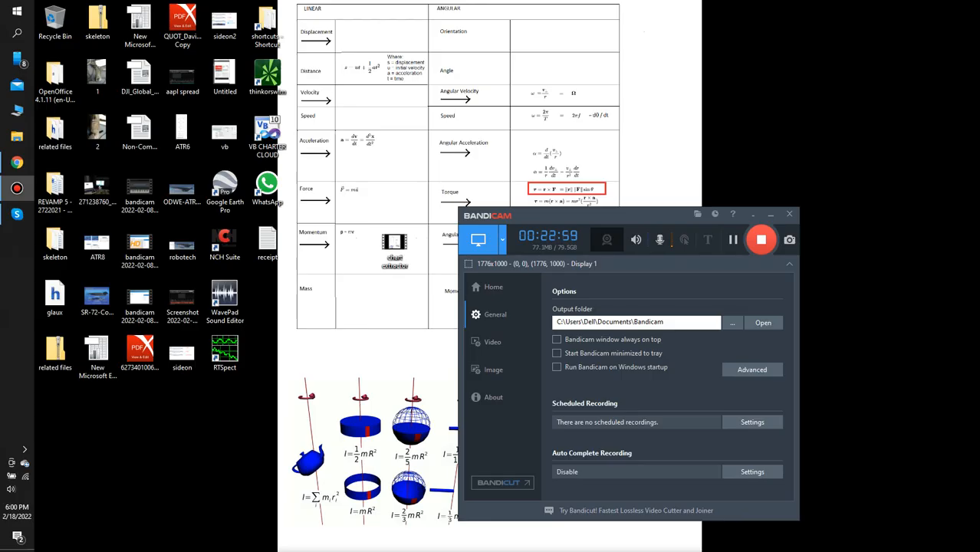